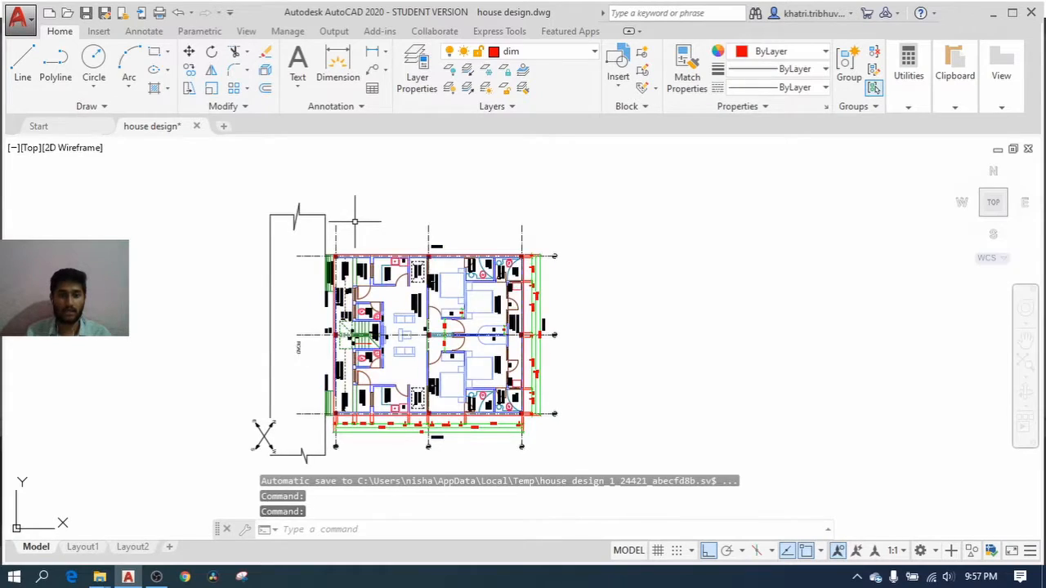
- Examine the house floor plan, from the room layout close up to the whole drawing with the road and dimensions
scroll(354, 245, up, 6)
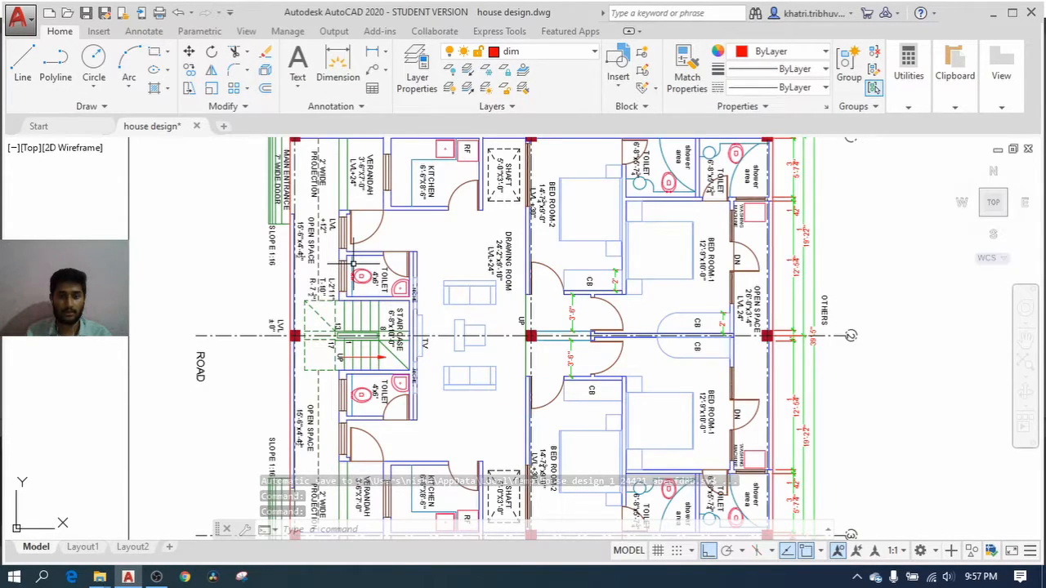
scroll(353, 263, down, 6)
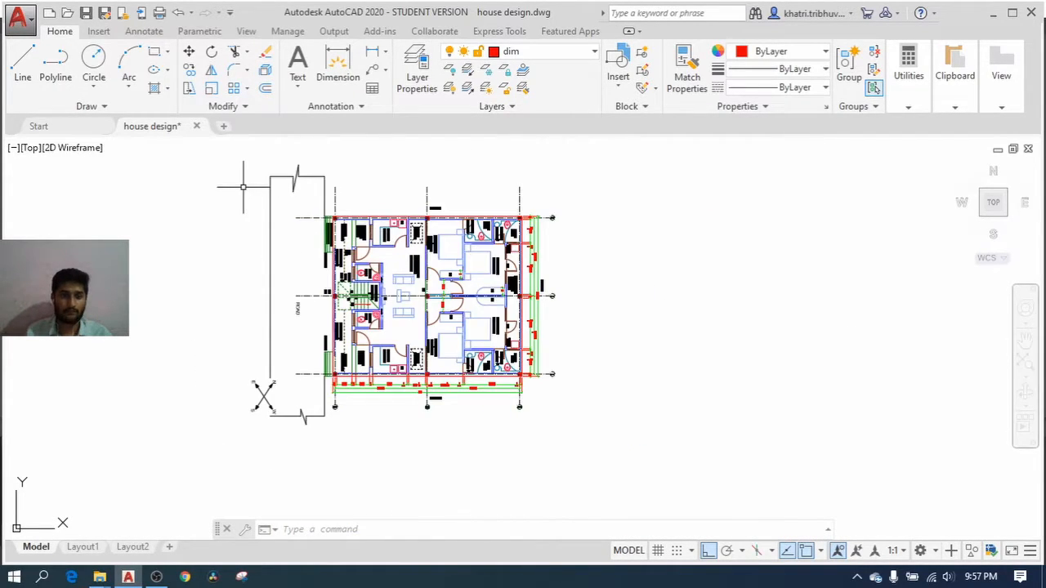
scroll(378, 199, up, 2)
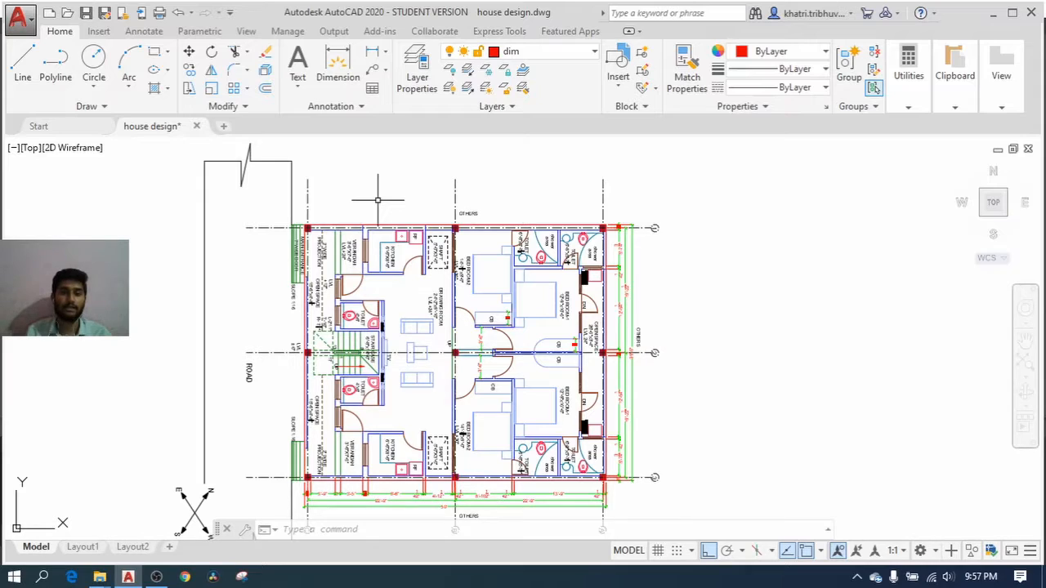
scroll(378, 199, down, 1)
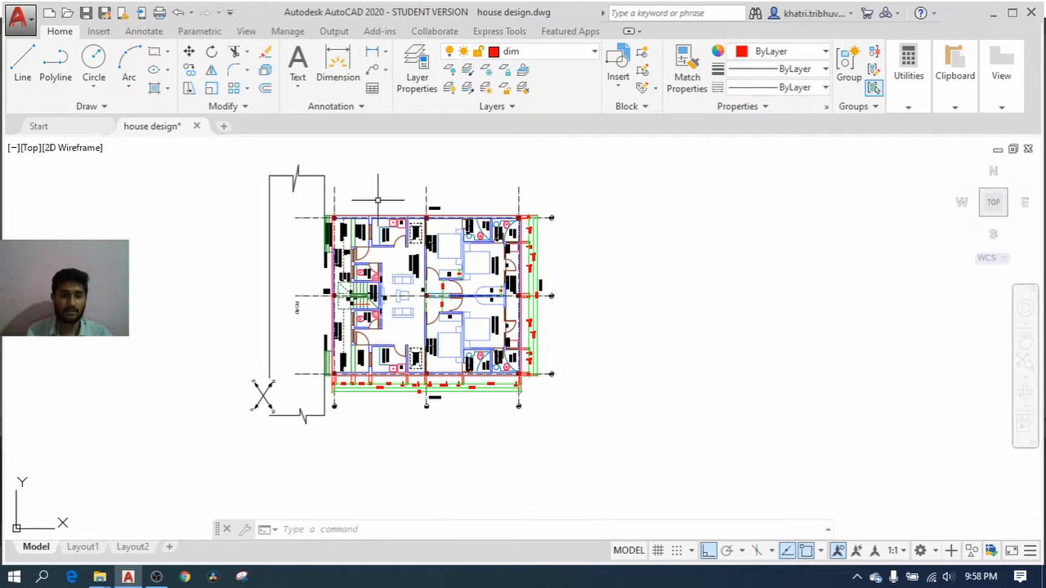
scroll(371, 193, up, 1)
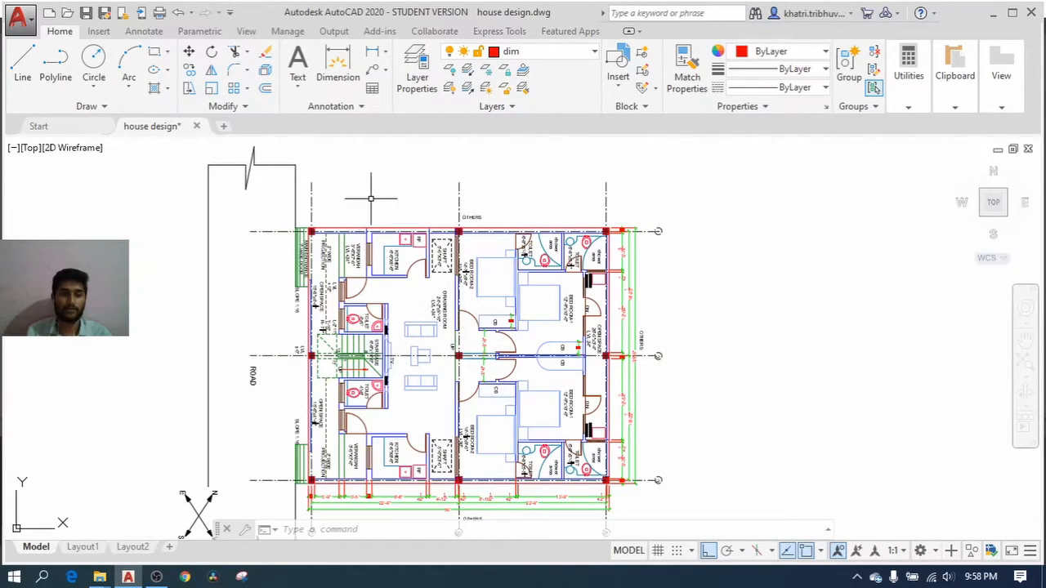
scroll(372, 186, down, 1)
scroll(372, 176, up, 1)
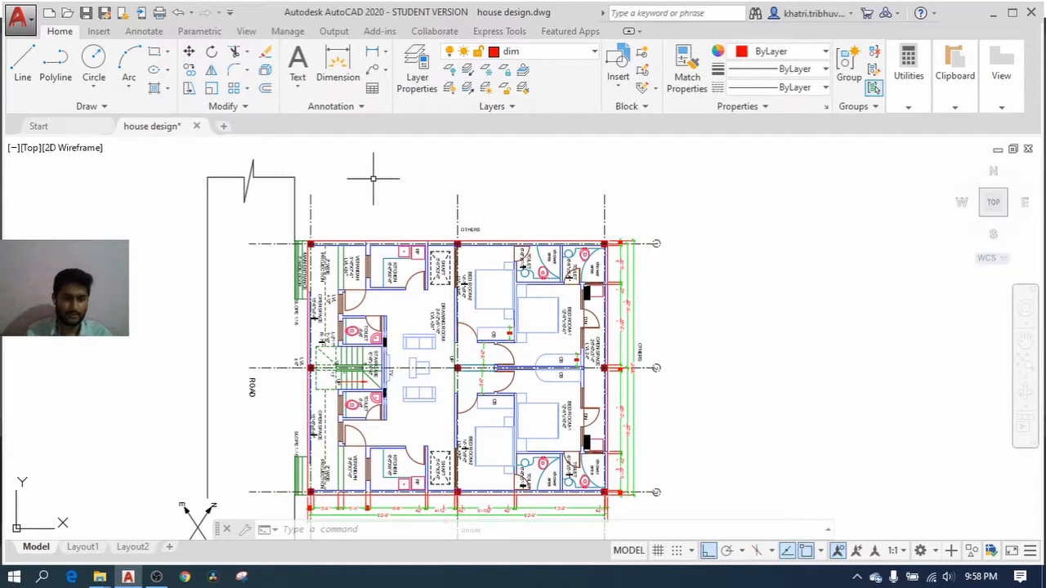
scroll(373, 177, down, 1)
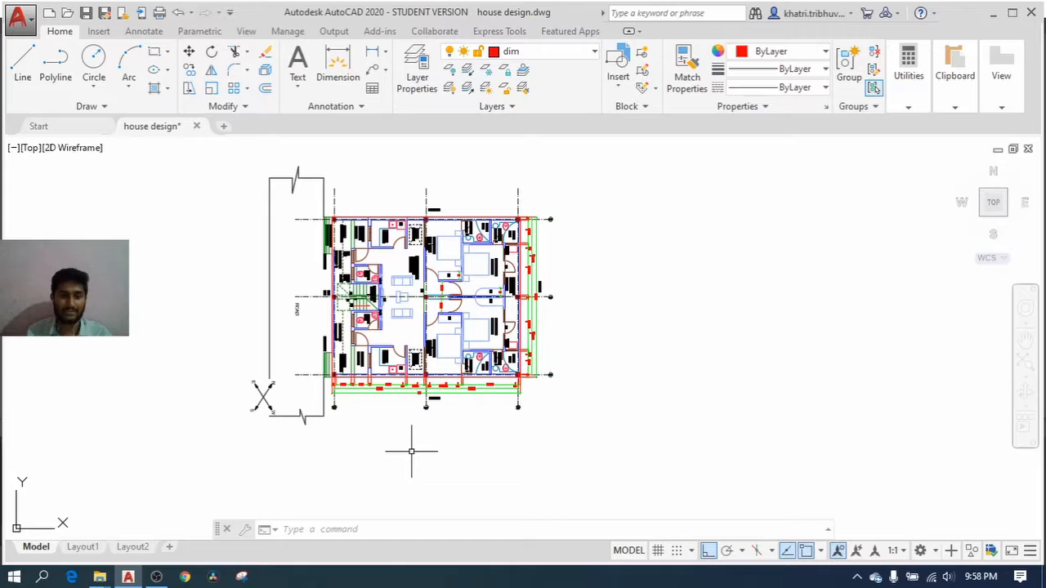
scroll(363, 191, up, 1)
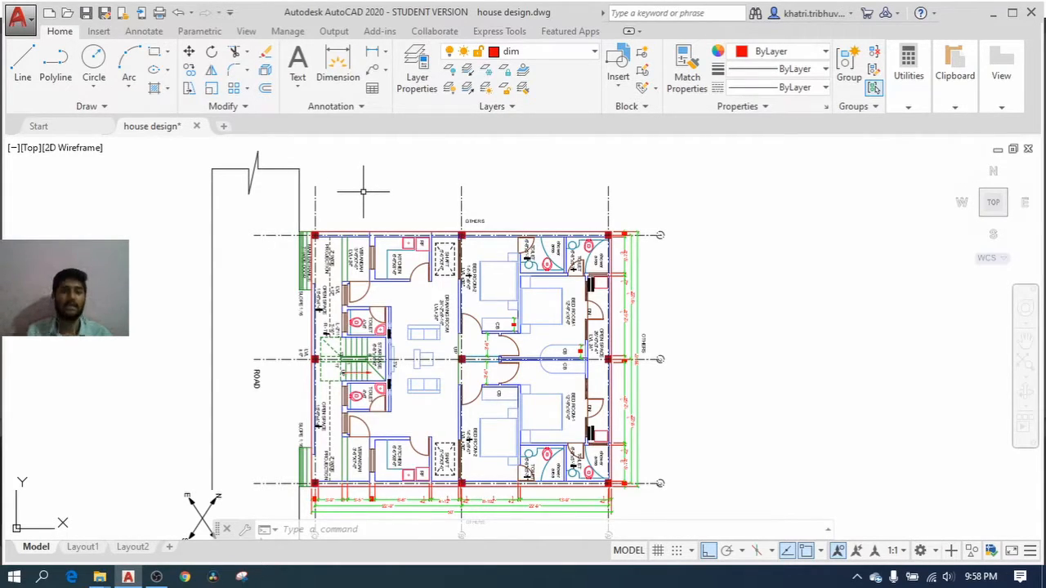
scroll(363, 191, down, 1)
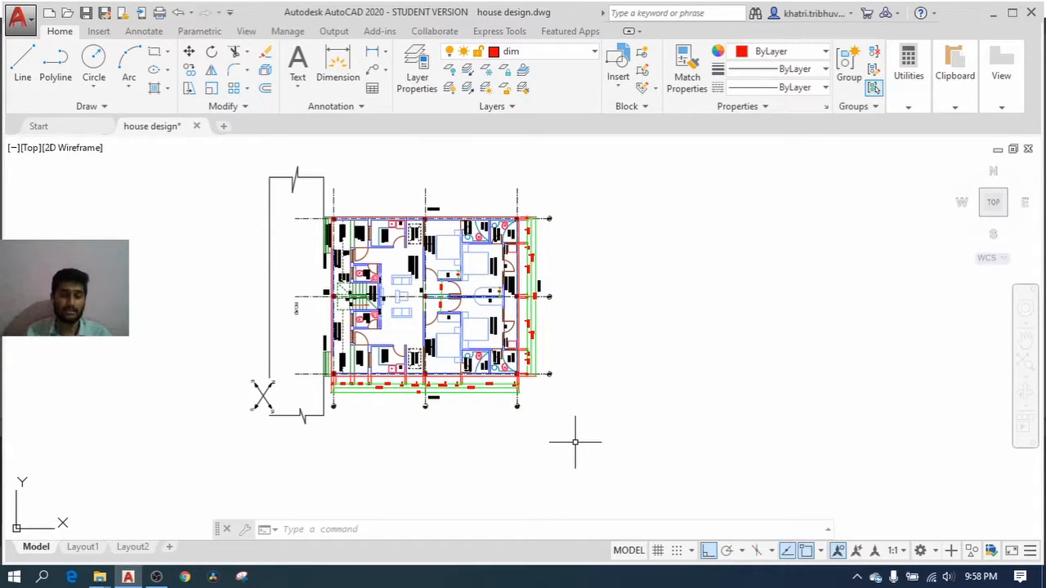
scroll(396, 465, down, 1)
scroll(395, 464, up, 1)
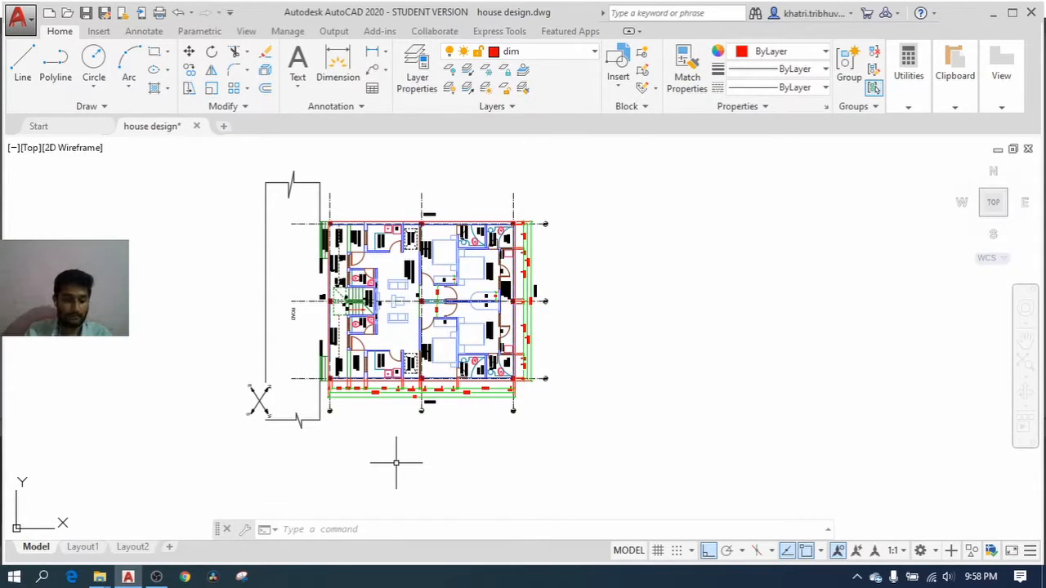
- Start plotting the model as a single sheet and choose DWG To PDF.pc3 as the plotter
key(ctrl+p)
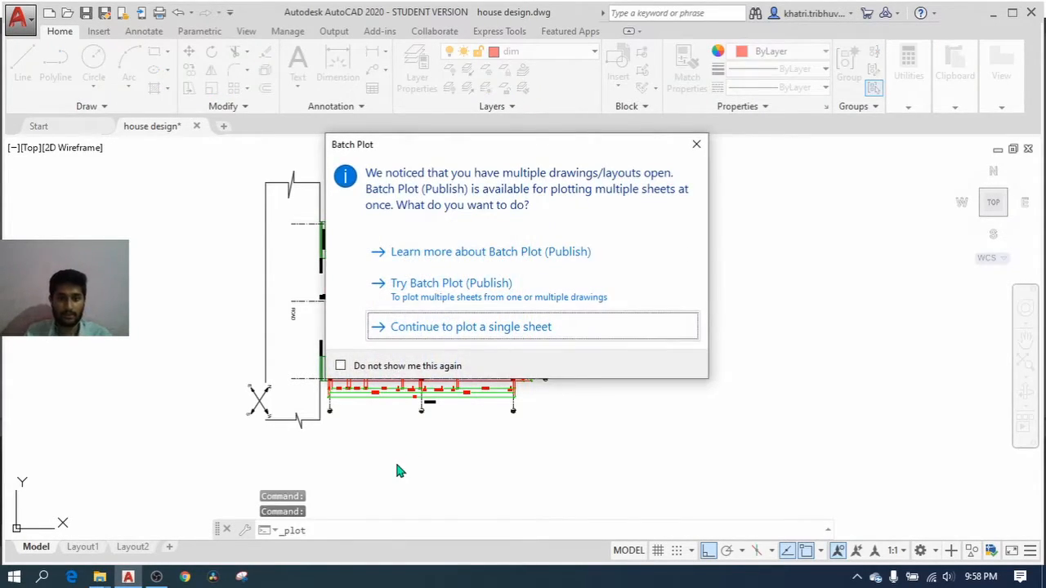
drag(463, 155, 473, 122)
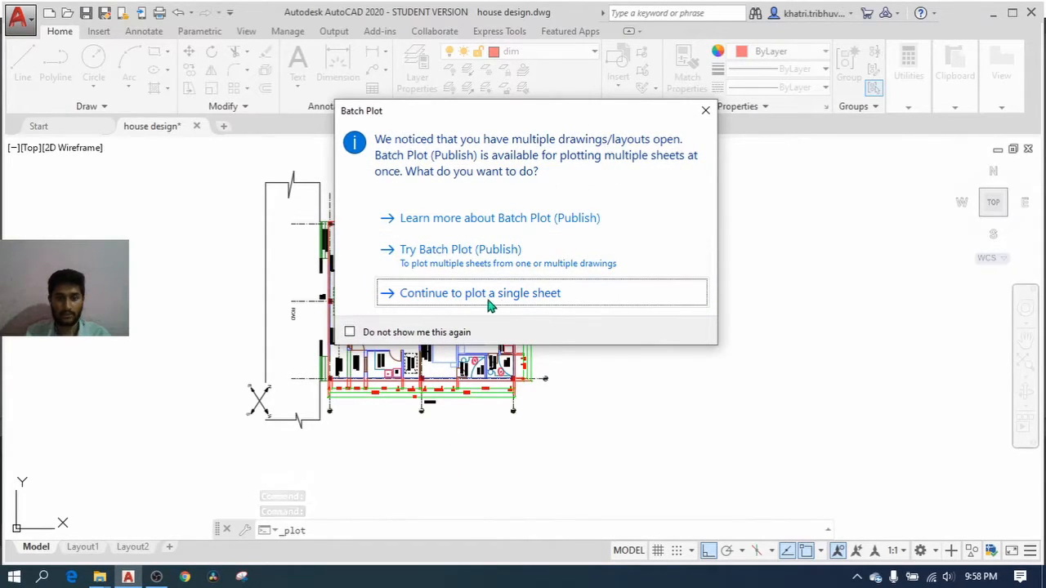
click(552, 296)
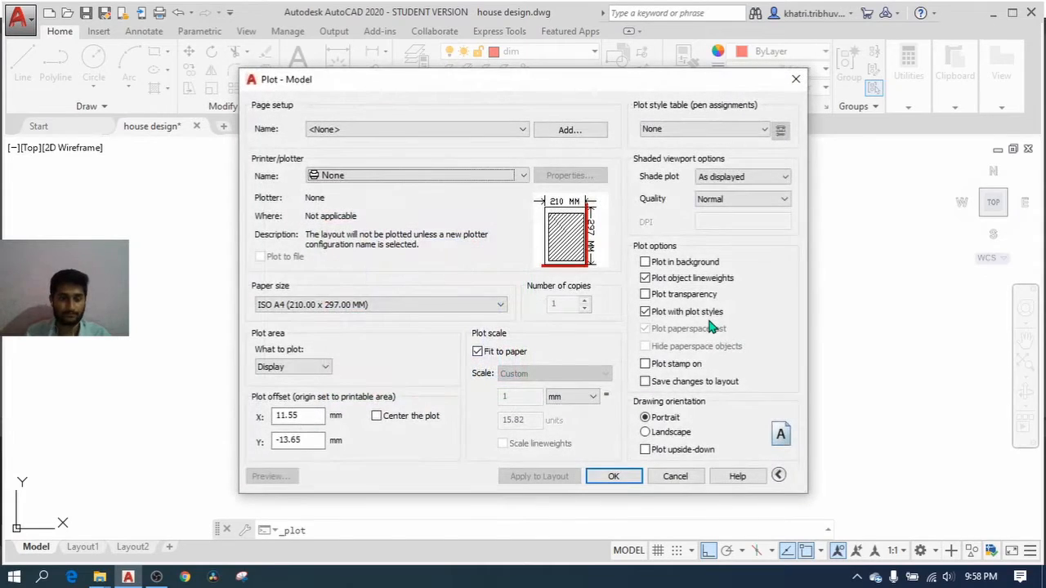
drag(478, 81, 454, 57)
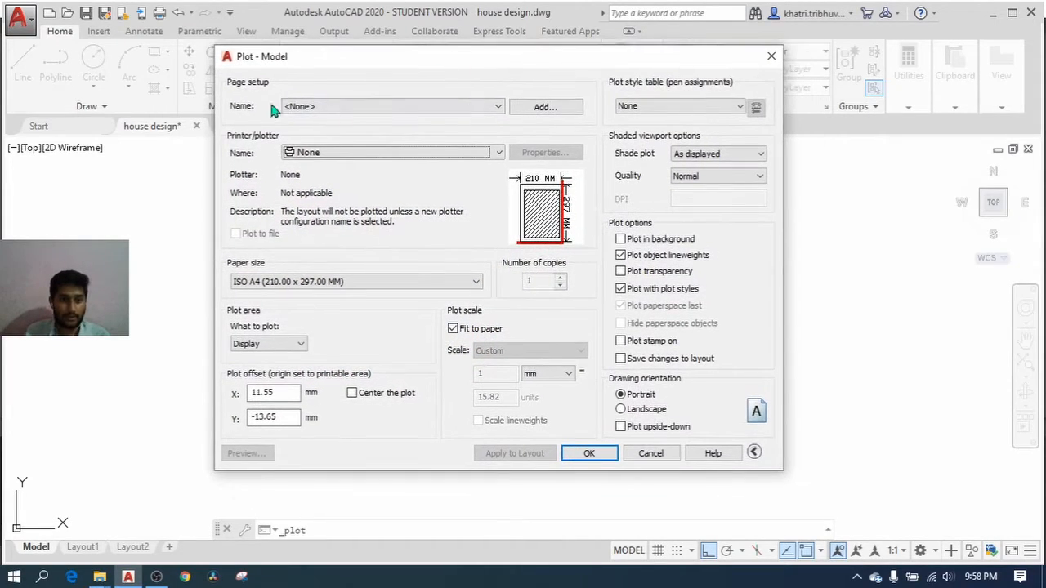
click(493, 153)
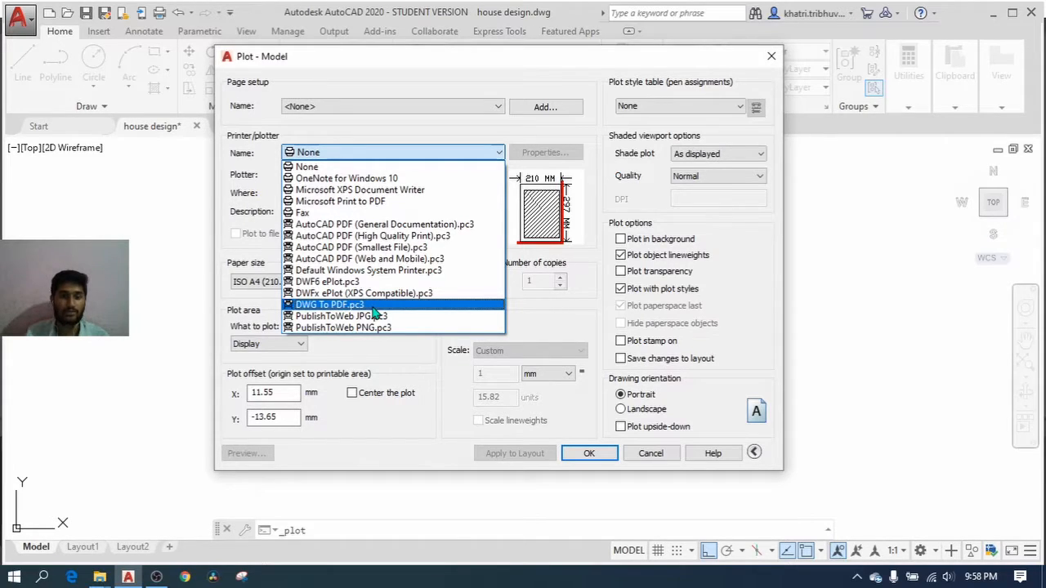
click(373, 306)
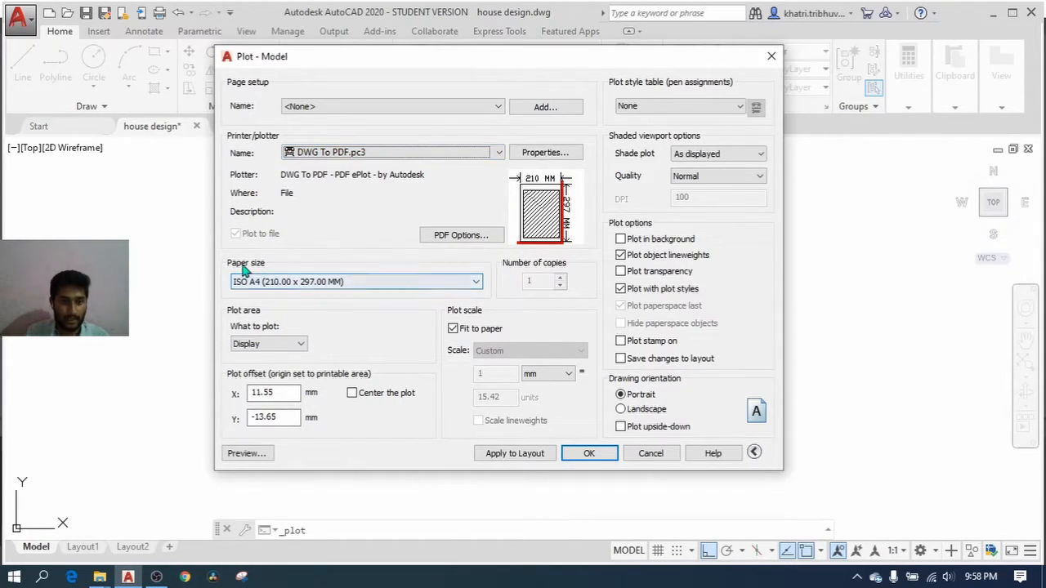
- Set the plot's paper size to ISO A3 (420.00 x 297.00 MM)
click(458, 286)
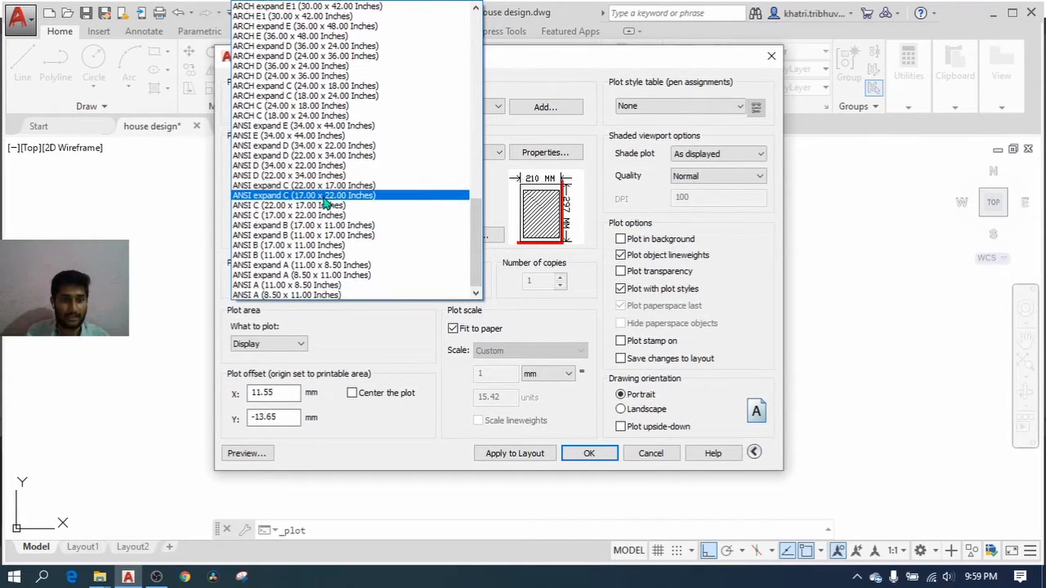
scroll(327, 207, up, 5)
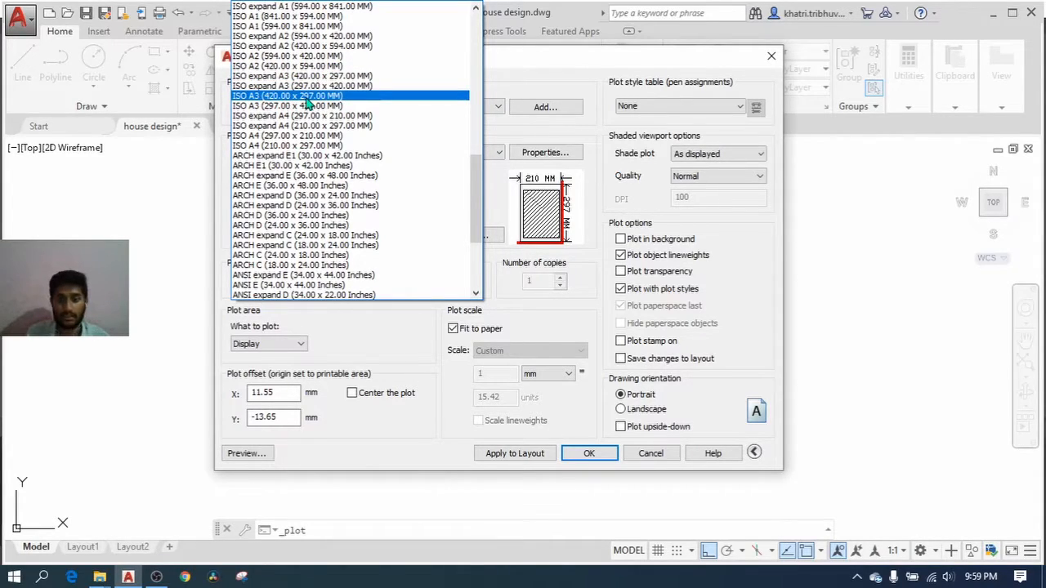
click(307, 97)
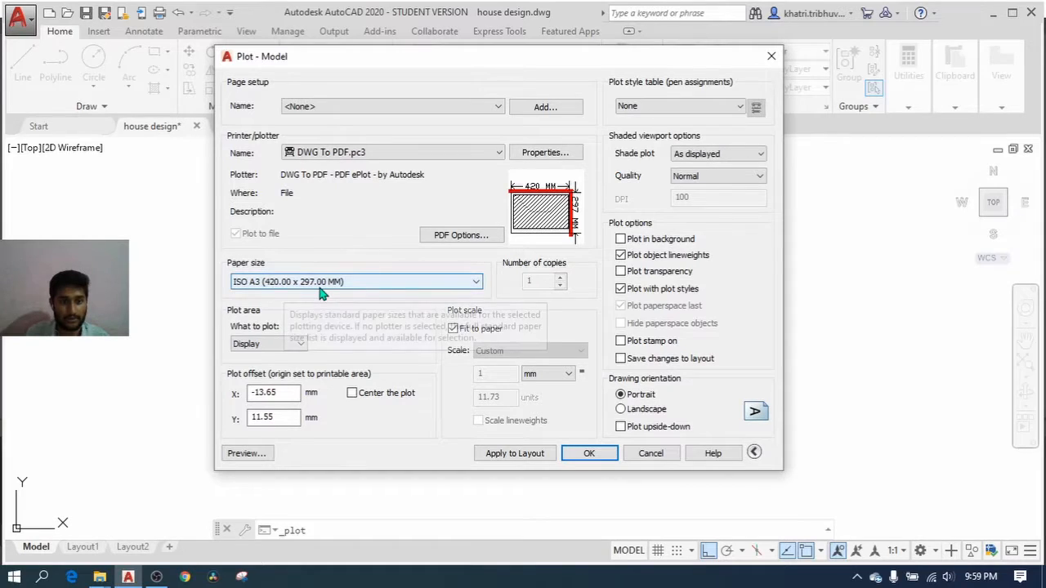
- Set the plot area to a window enclosing the whole floor plan, including the road and the compass symbol
mouse_move(541, 54)
mouse_down()
mouse_move(596, 133)
mouse_move(853, 284)
mouse_up()
drag(642, 281, 357, 54)
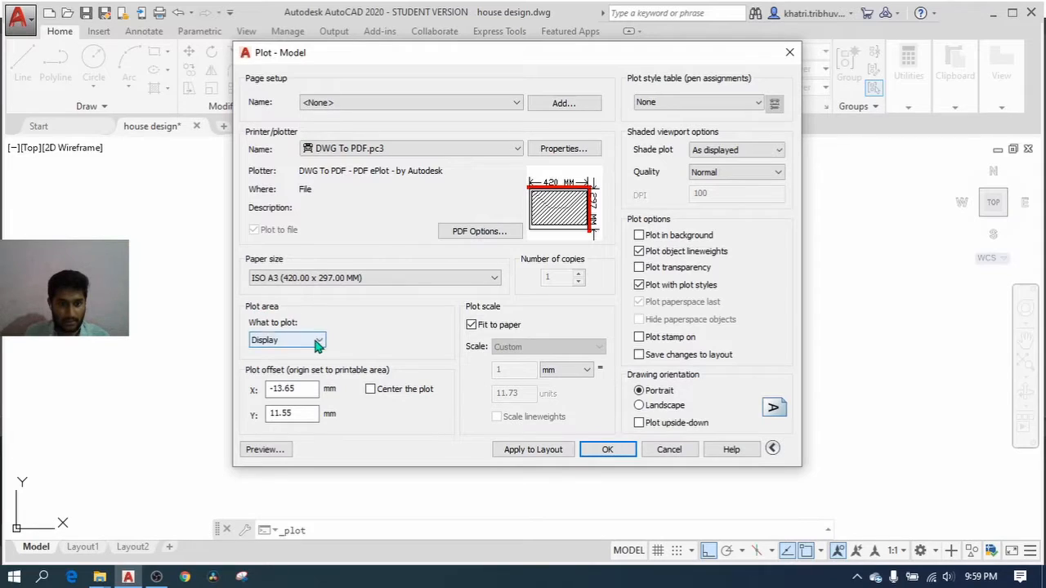
click(273, 340)
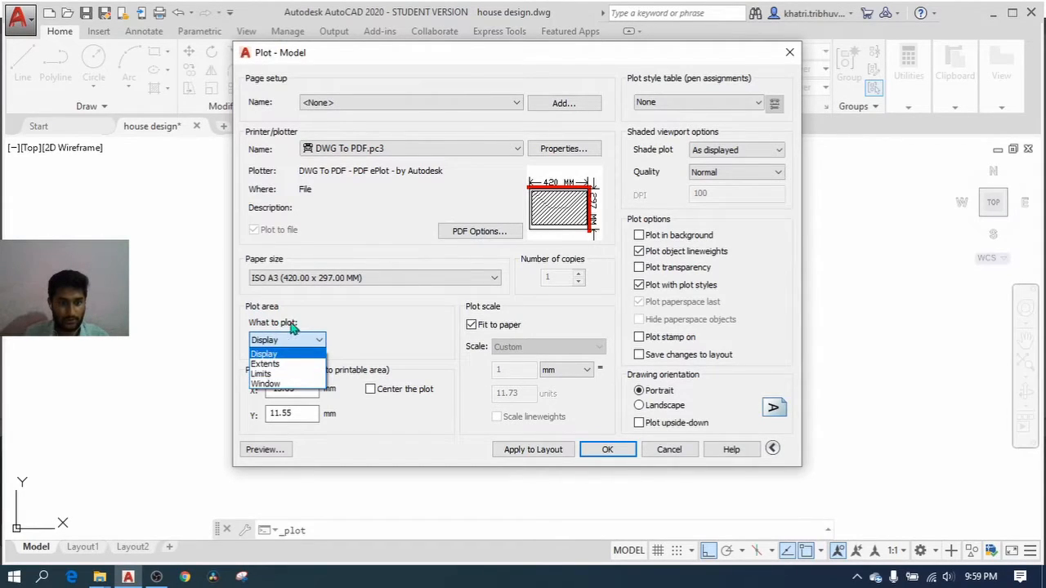
click(277, 384)
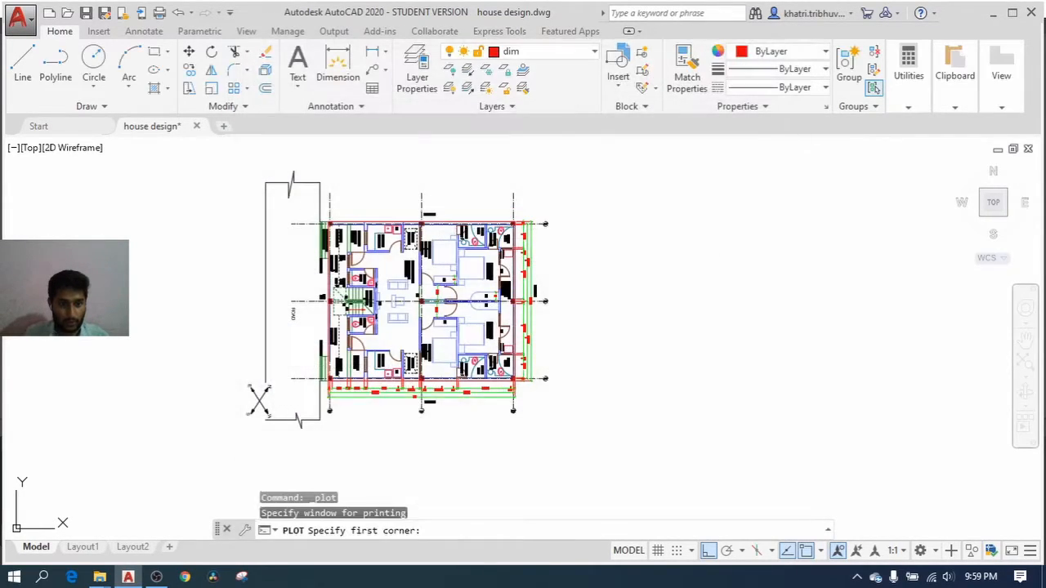
click(237, 155)
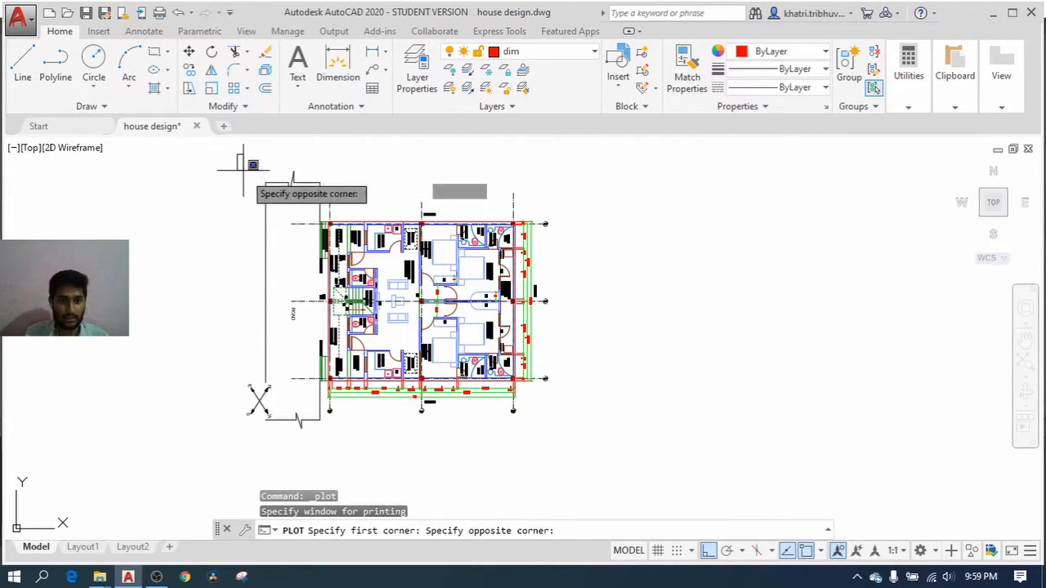
click(570, 444)
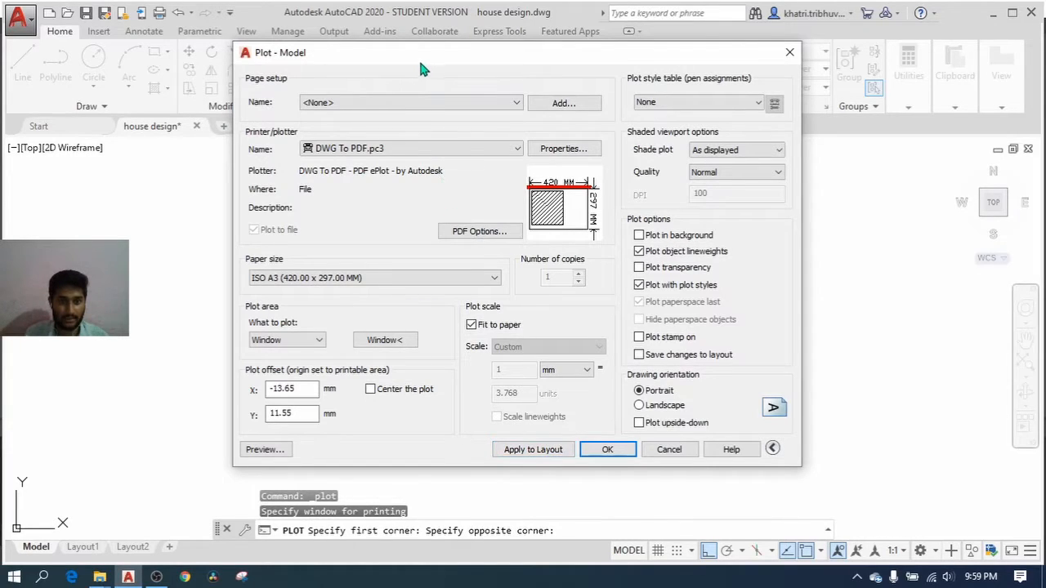
- Center the plot on the sheet, check it in the plot preview and return to the plot settings
drag(418, 55, 308, 56)
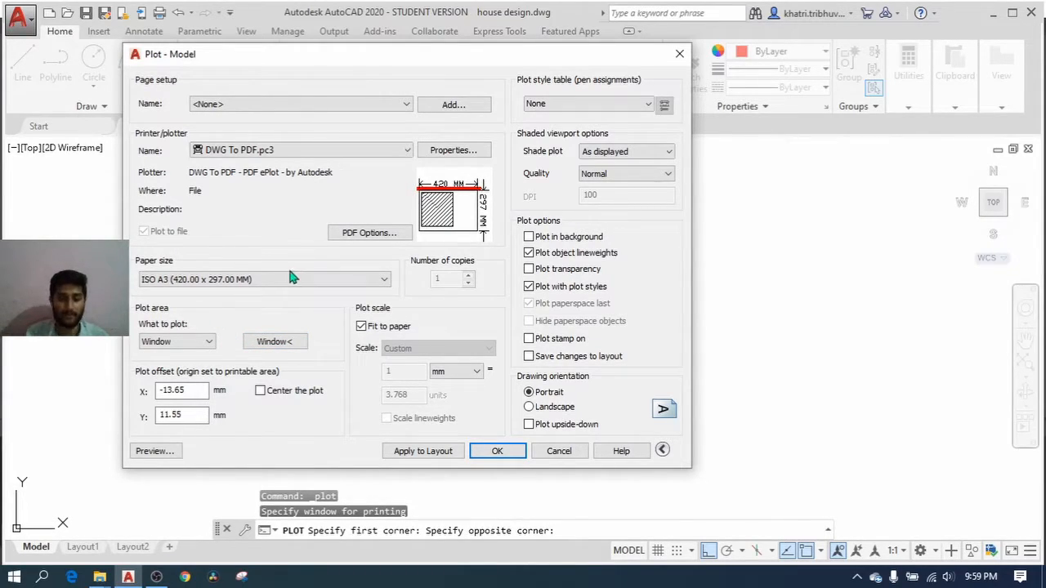
drag(439, 57, 473, 52)
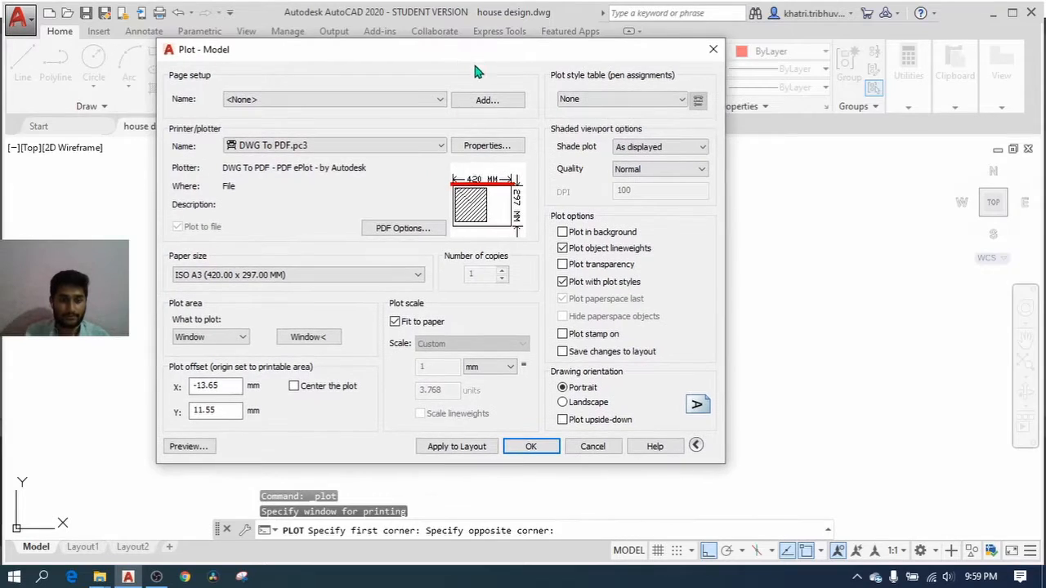
click(293, 386)
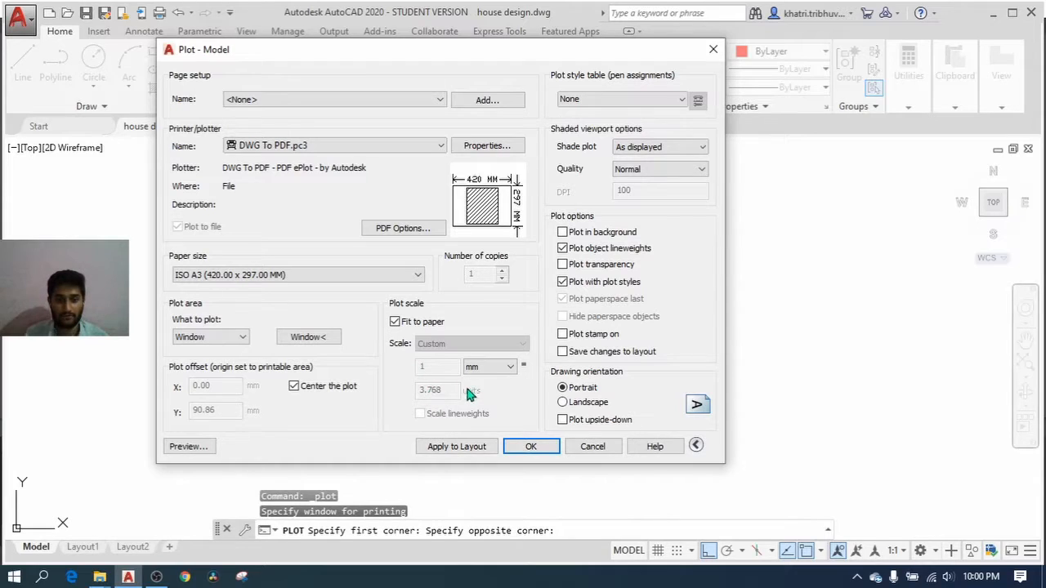
drag(390, 51, 418, 51)
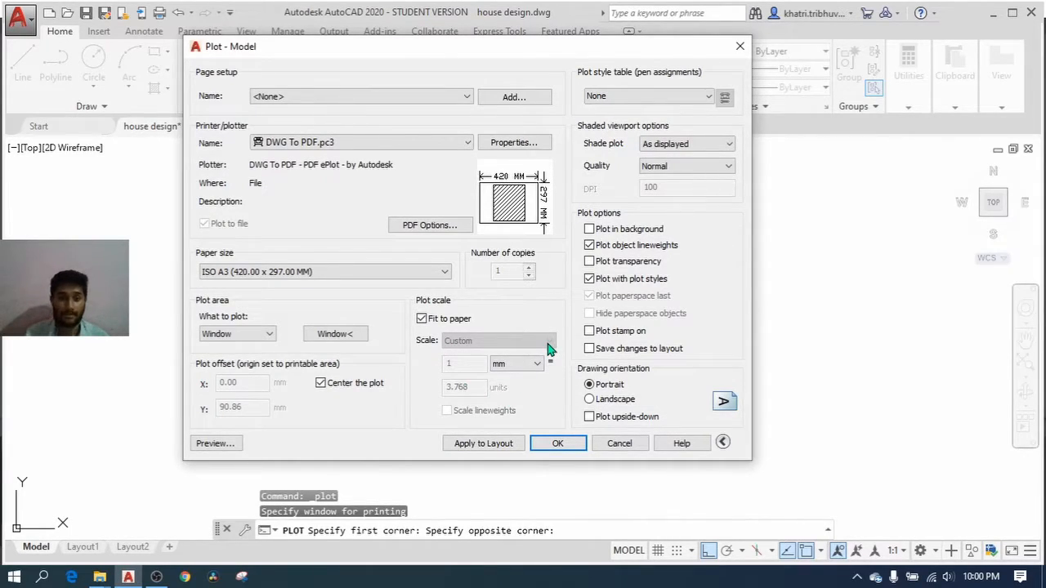
click(228, 447)
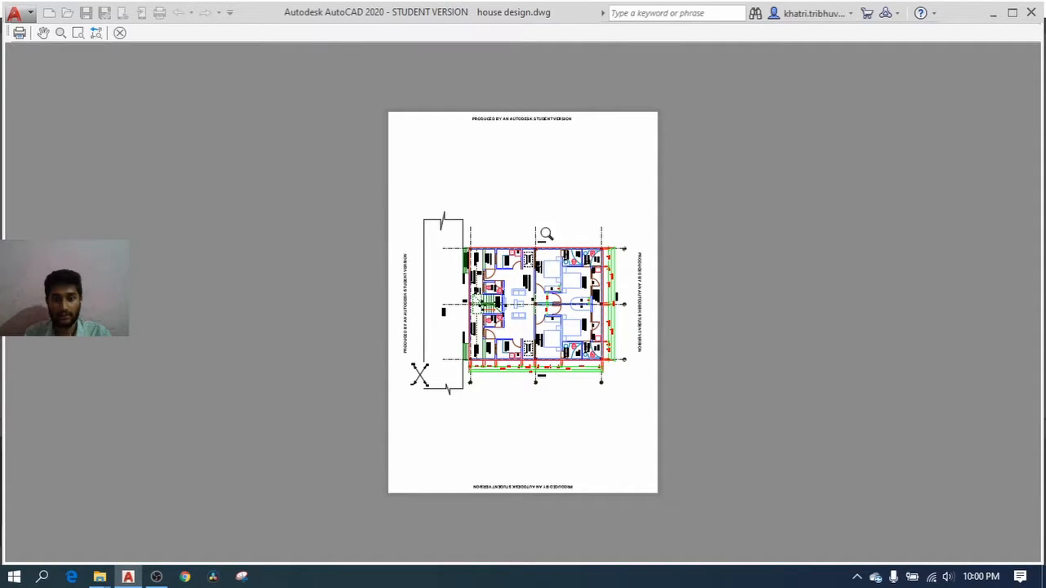
key(Escape)
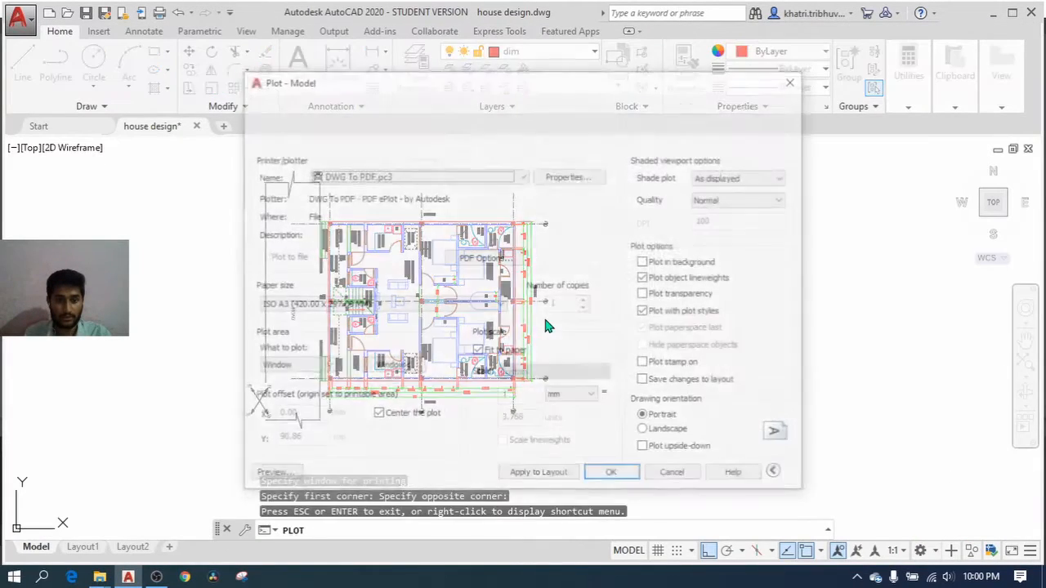
- Turn off Fit to paper, set the plot scale to 1:4 and request a plot preview
drag(533, 83, 426, 29)
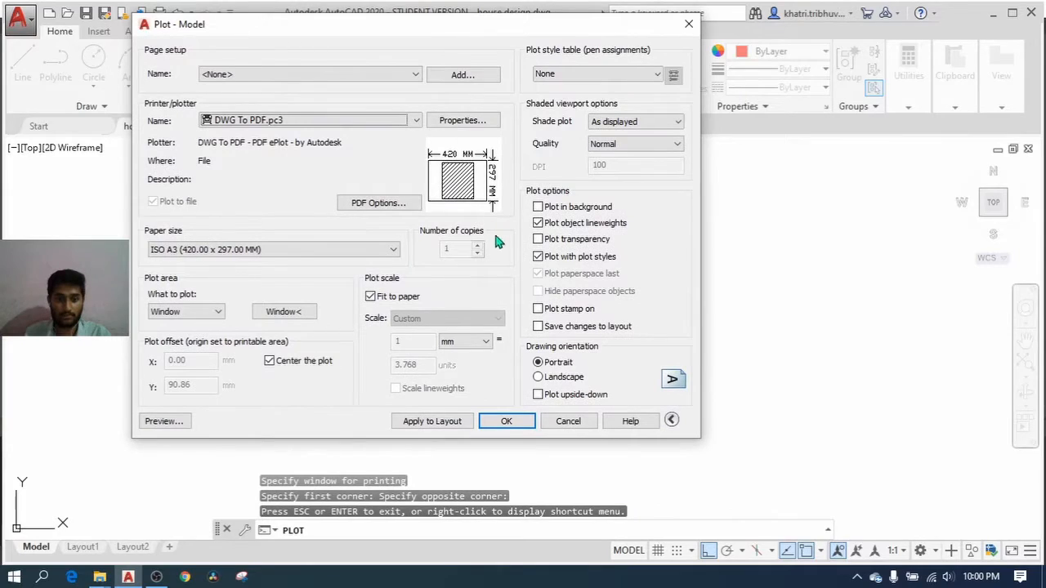
click(371, 298)
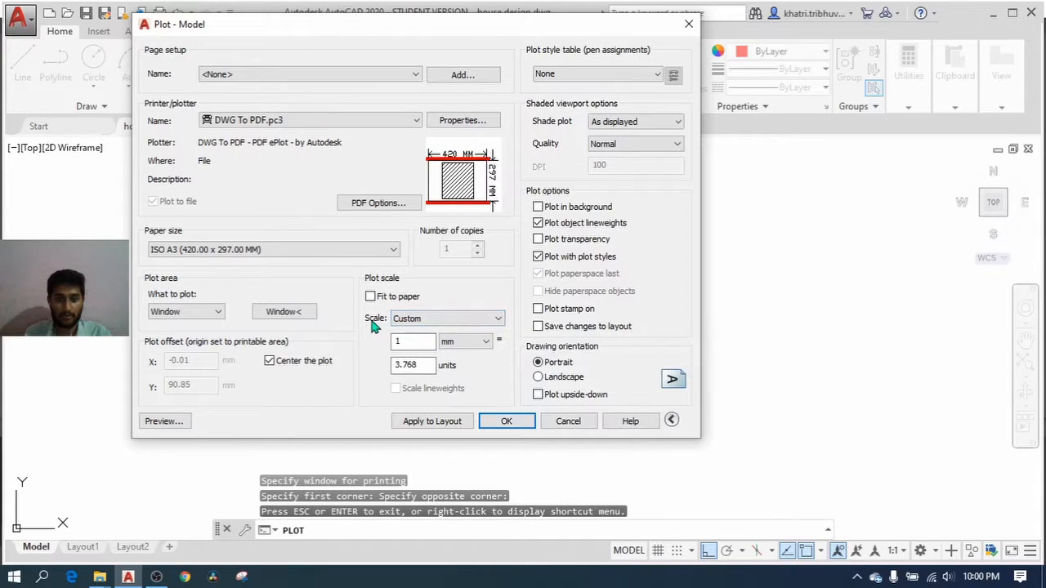
click(499, 323)
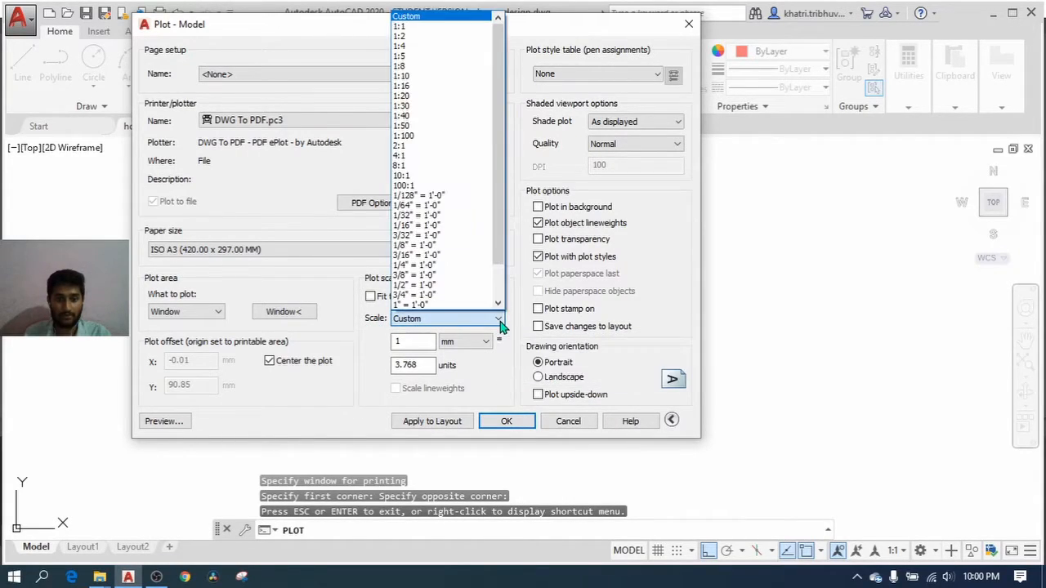
click(438, 47)
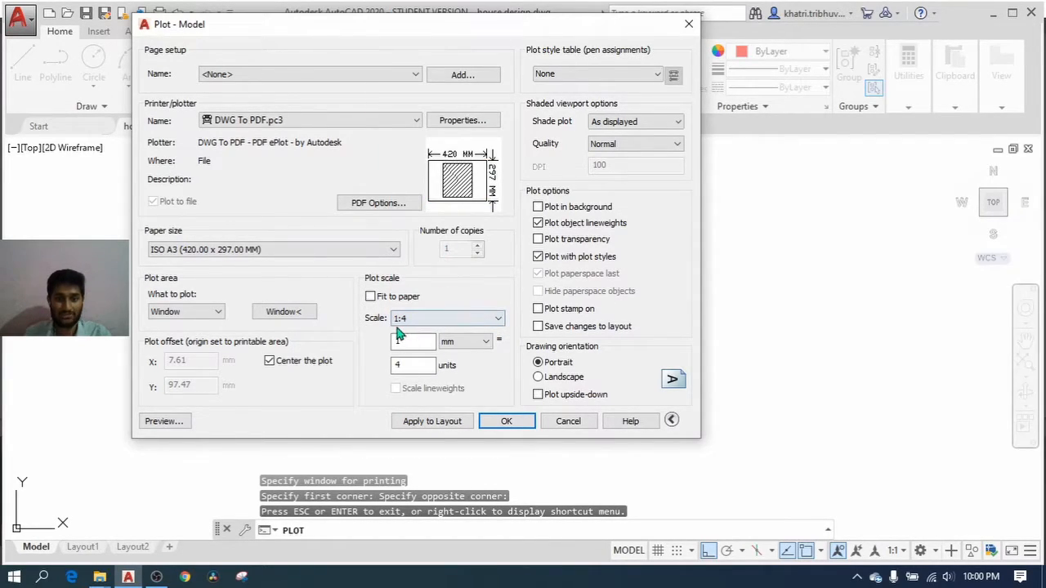
click(164, 422)
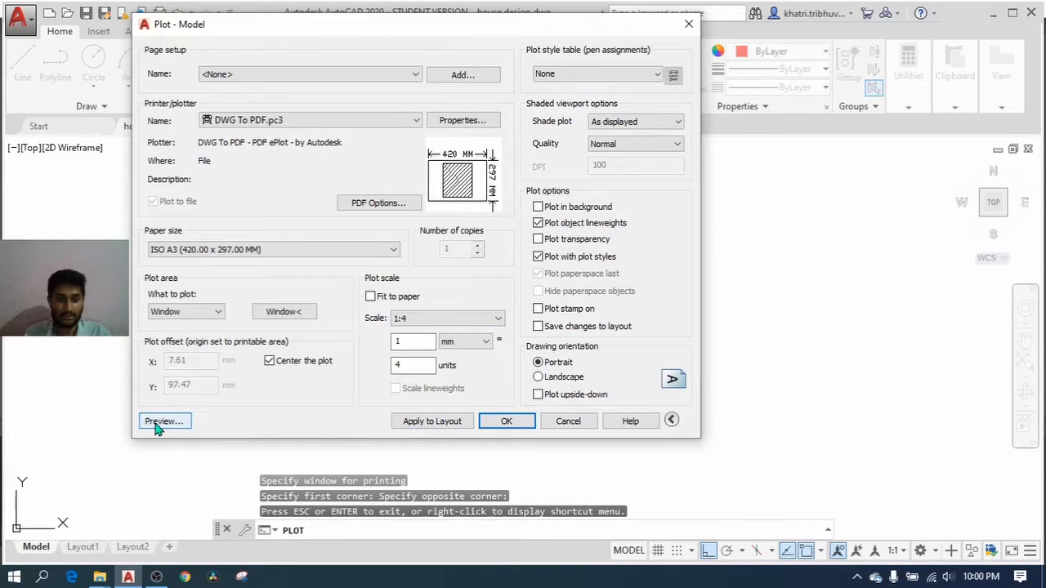
- Inspect the floor plan at 1:4 in the plot preview, continuing despite the annotation scale difference, and return to the plot settings
click(582, 300)
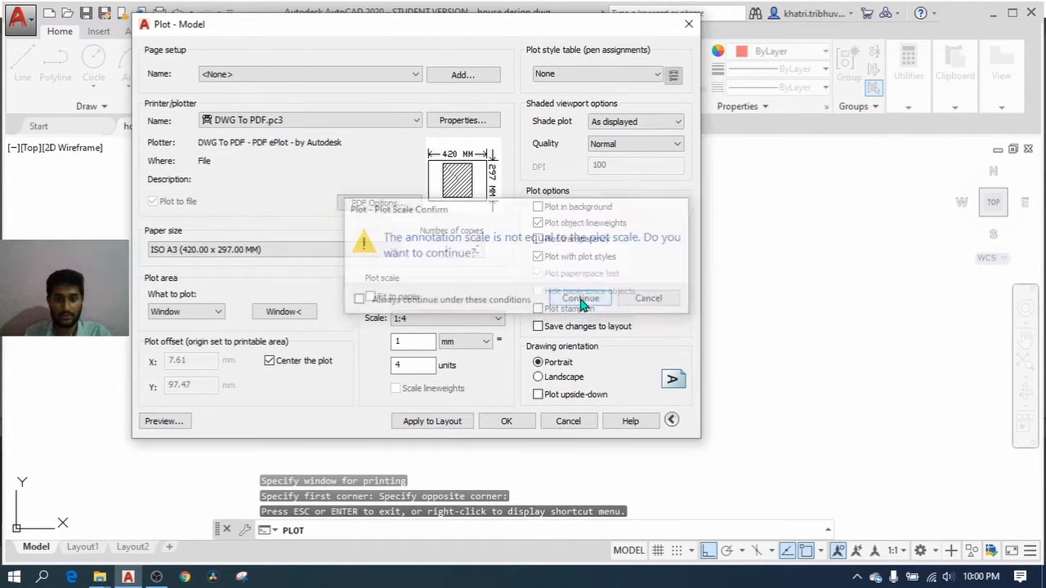
scroll(528, 326, up, 5)
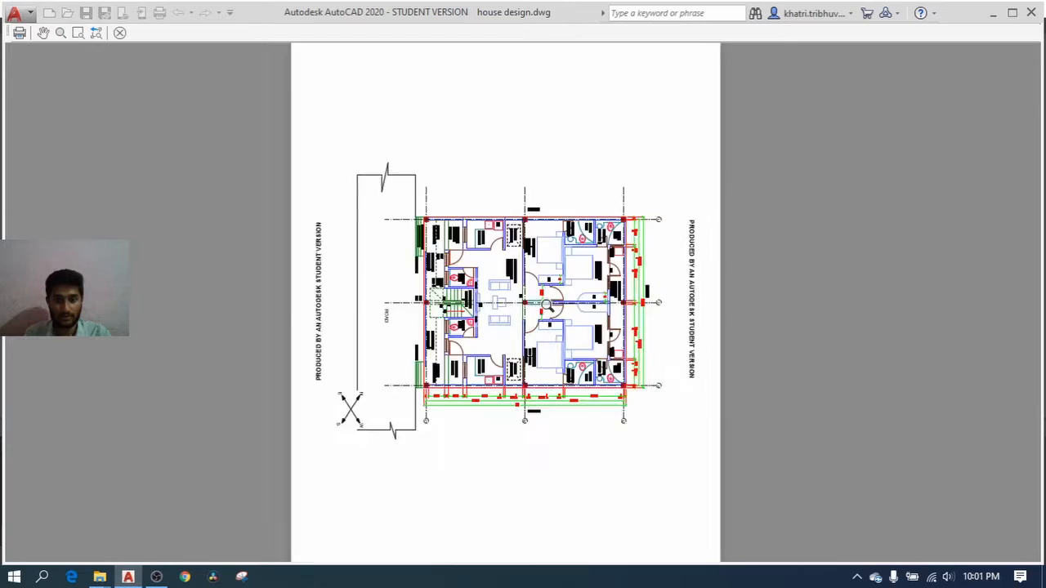
scroll(351, 232, down, 2)
scroll(393, 338, down, 2)
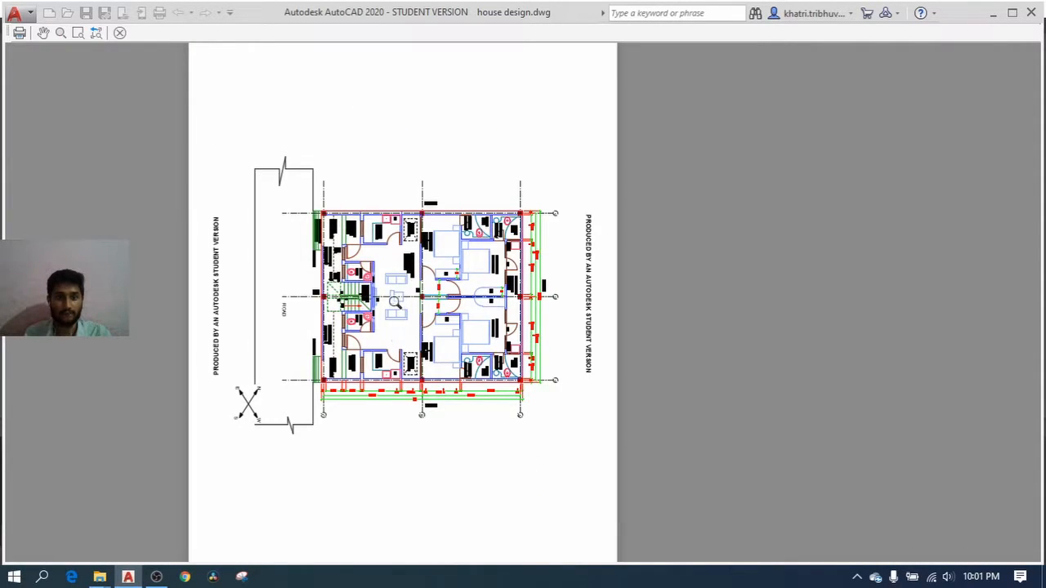
scroll(396, 302, up, 2)
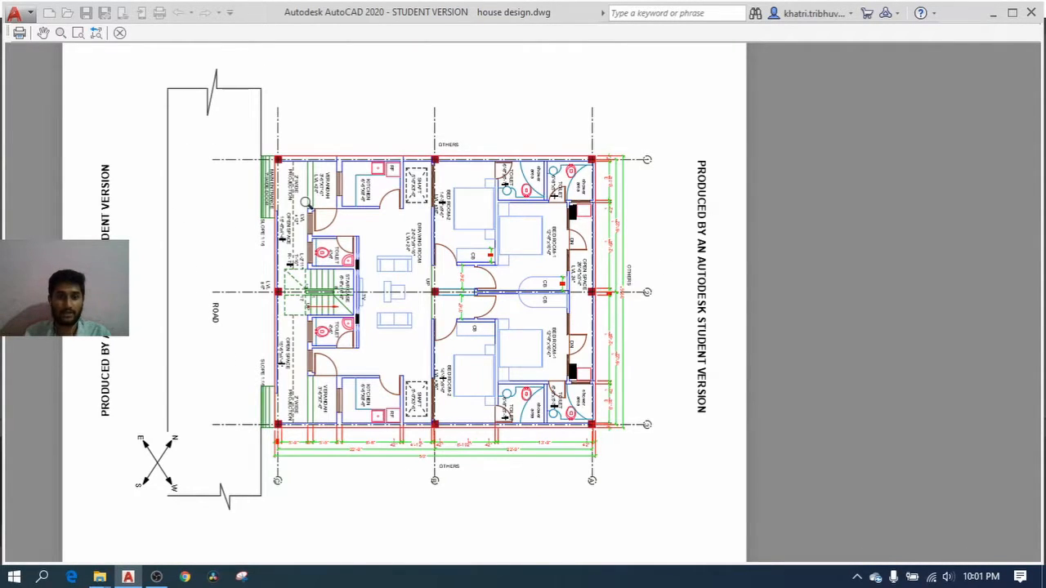
key(Escape)
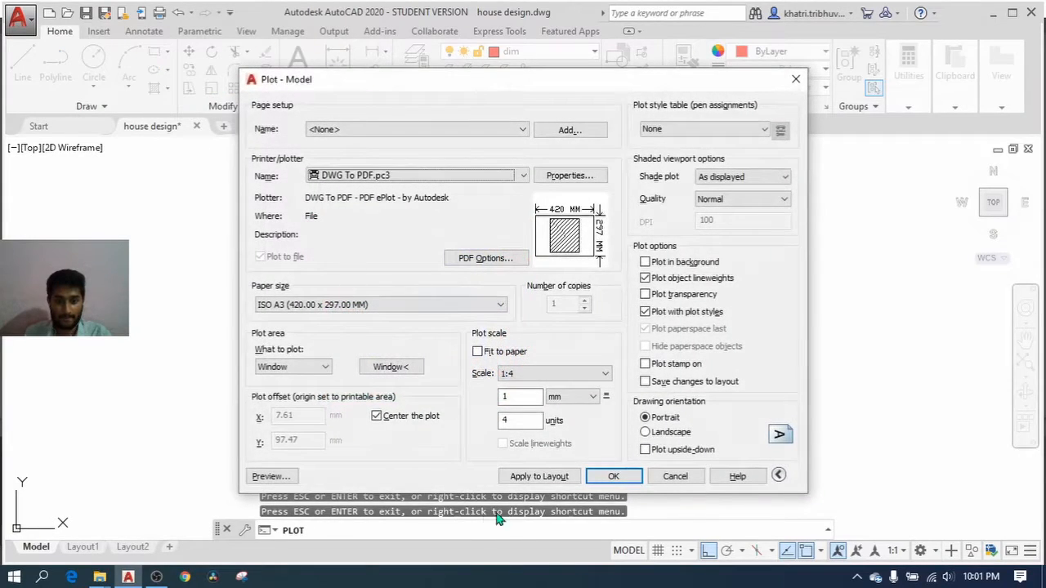
- Run the PDF plot with the annotation scale difference accepted and move the save location up one folder from Documents
click(602, 479)
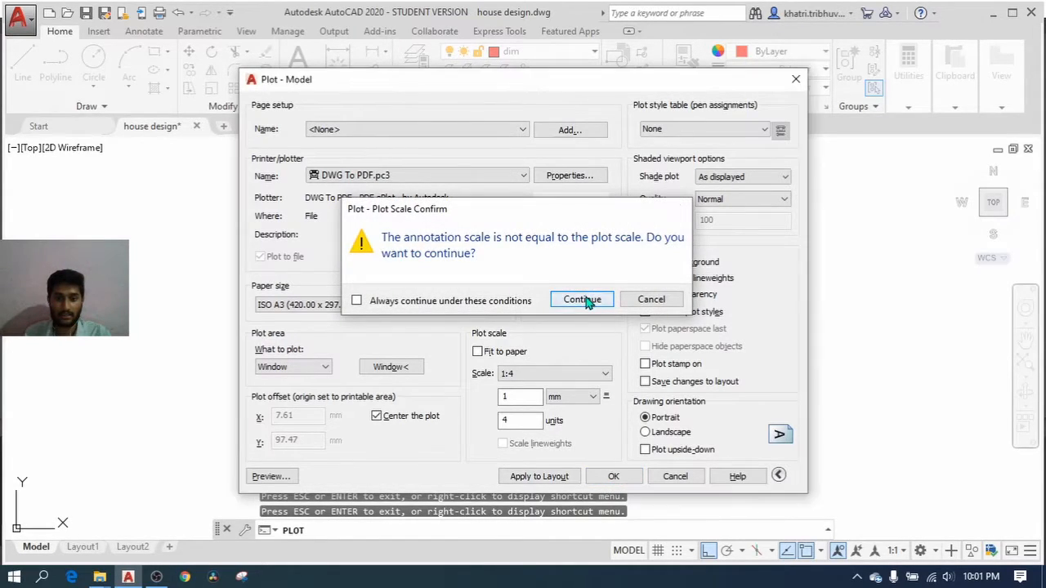
click(585, 298)
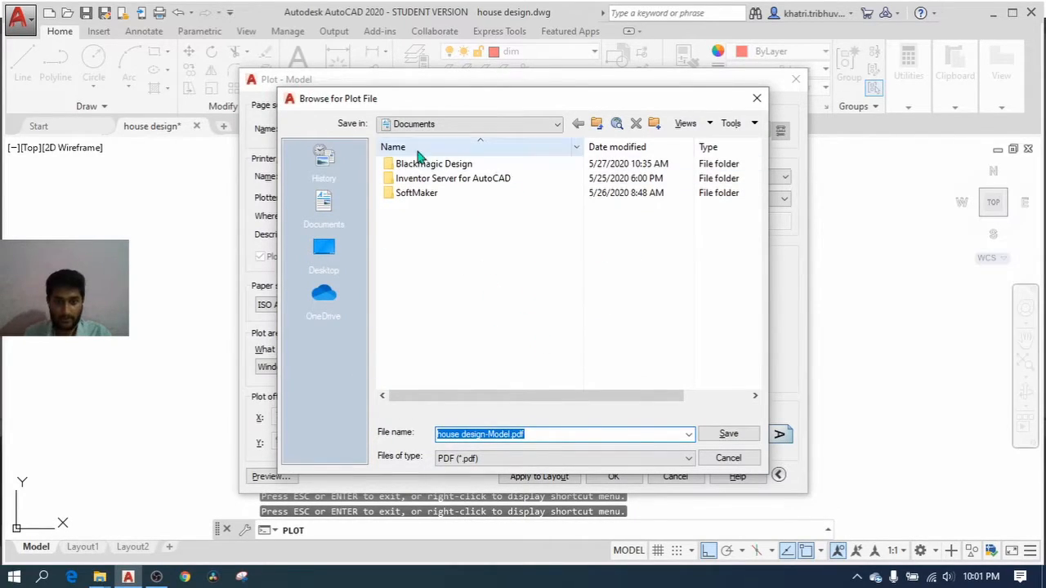
click(597, 124)
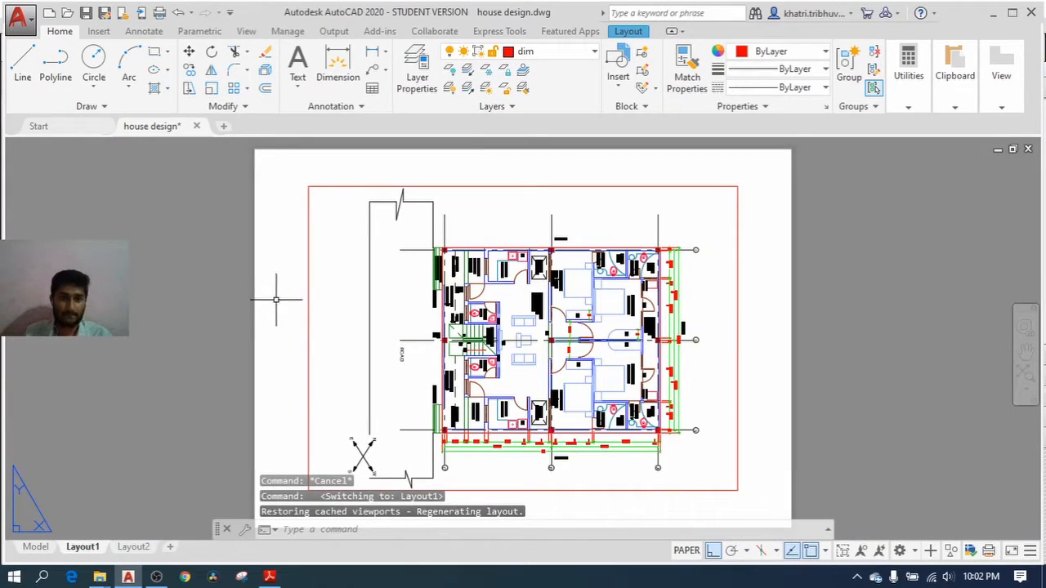
- Erase the existing viewport from the Layout1 sheet
scroll(270, 295, up, 2)
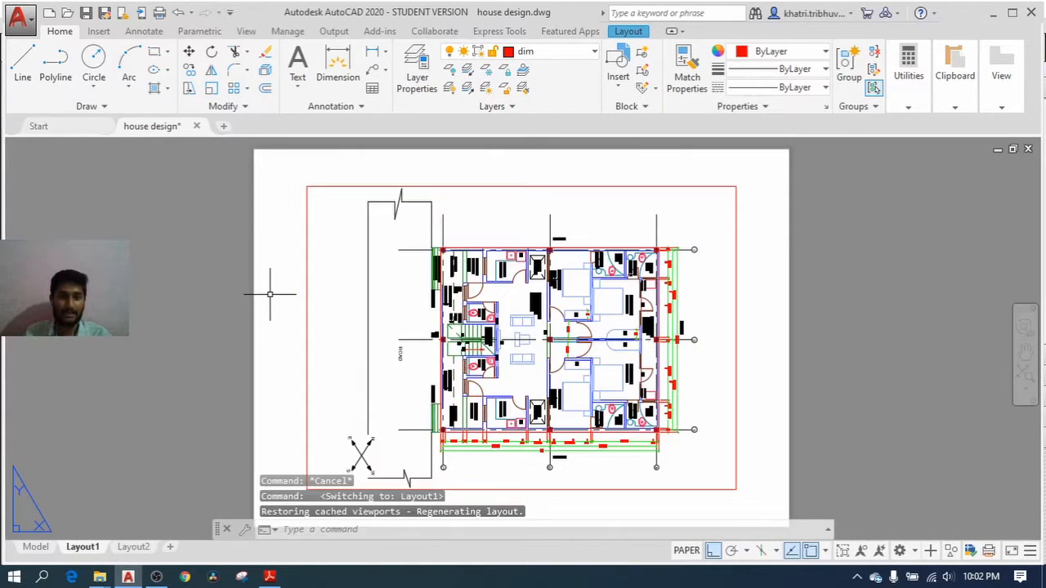
scroll(270, 294, down, 2)
scroll(270, 294, up, 2)
scroll(272, 291, down, 2)
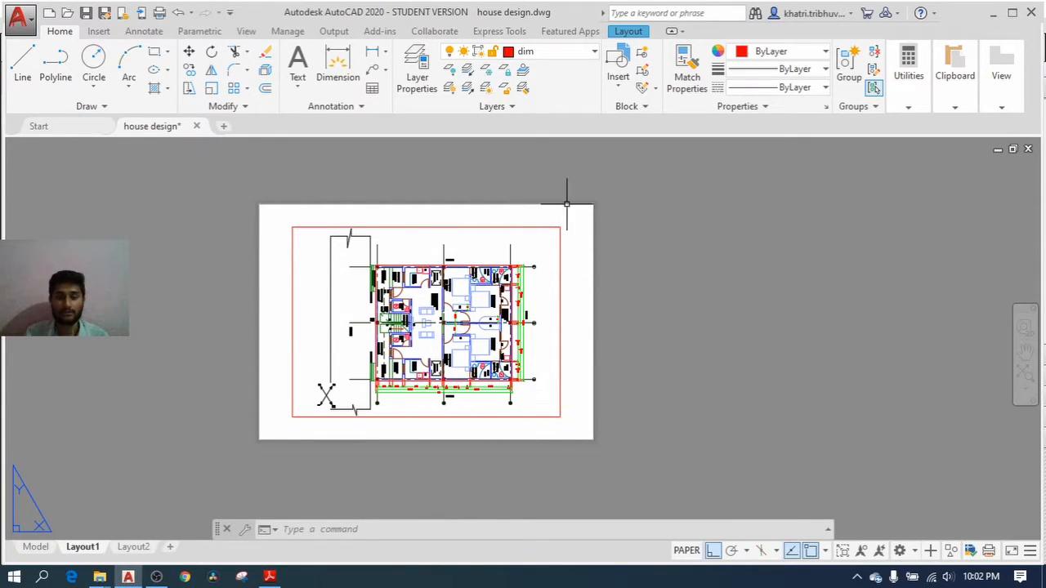
click(548, 227)
right_click(548, 227)
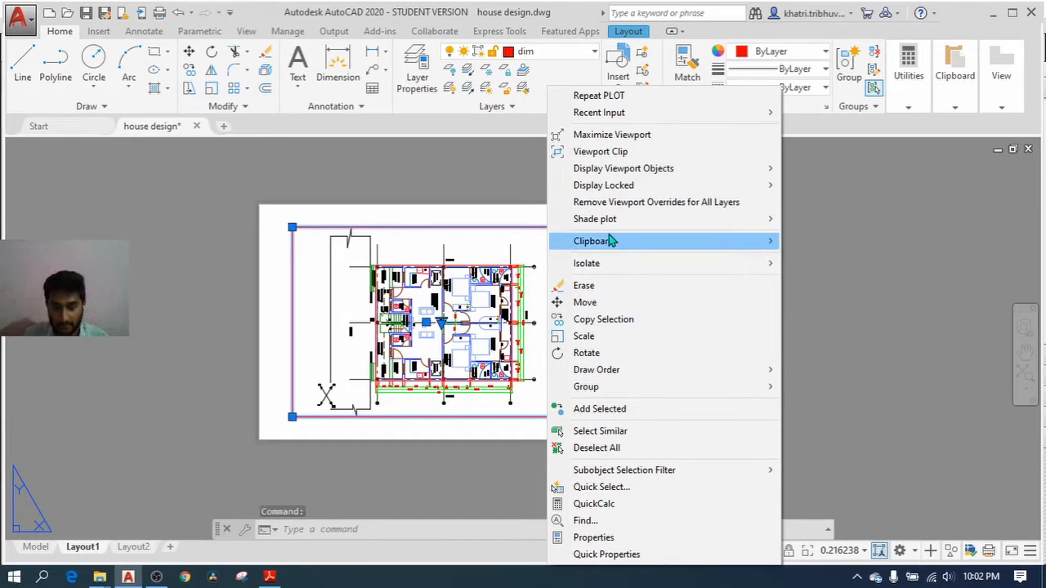
click(611, 290)
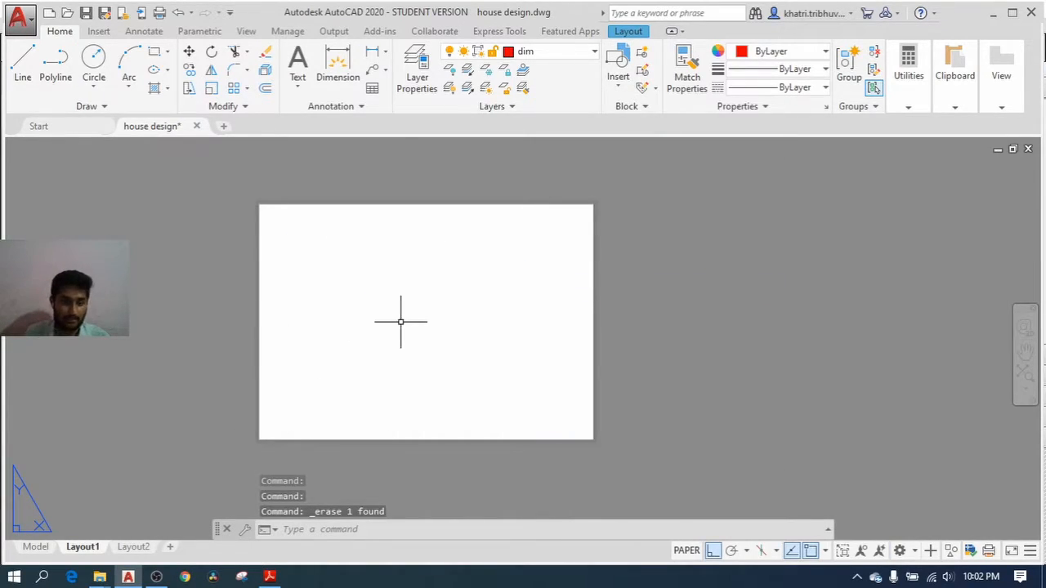
- Create a new page setup for Layout1 named A3--landscape, starting with *Layout1*
right_click(88, 554)
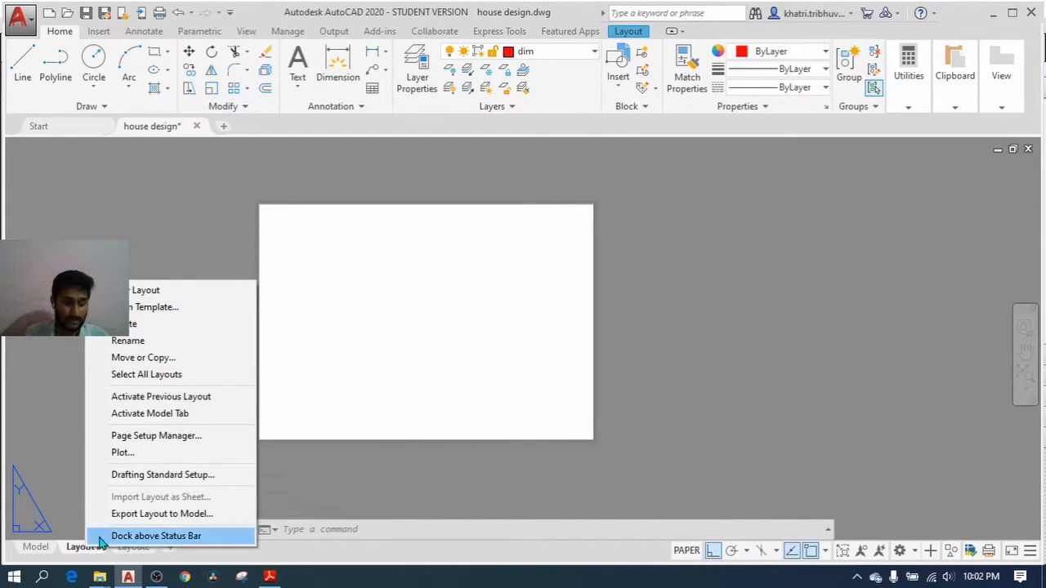
click(156, 436)
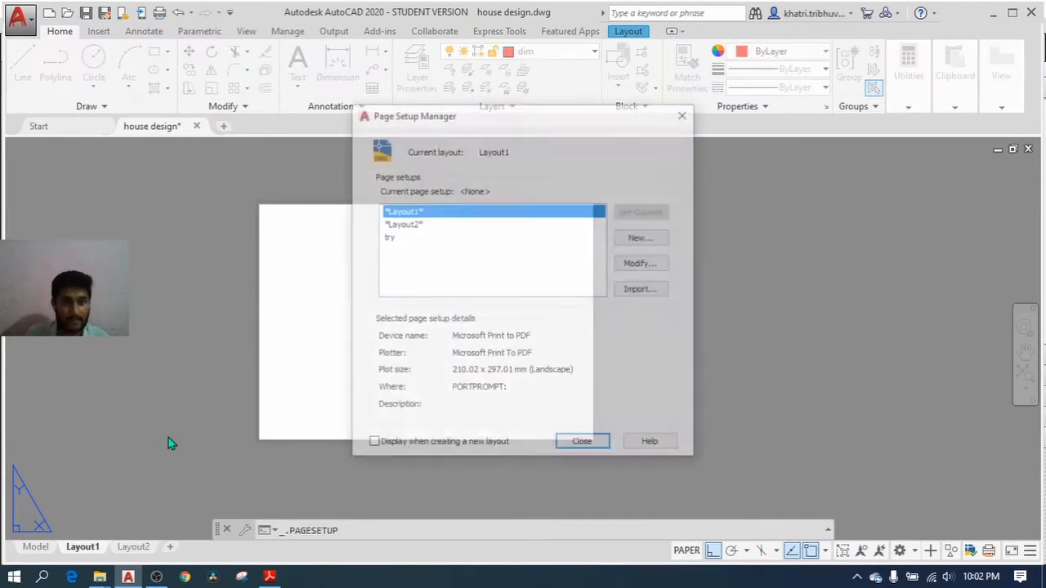
click(644, 237)
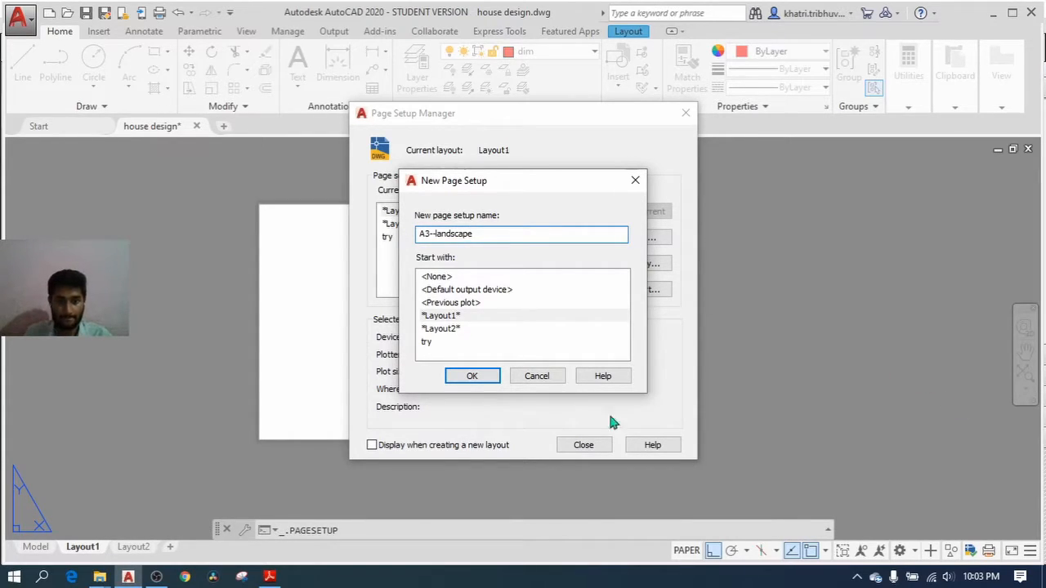
click(474, 376)
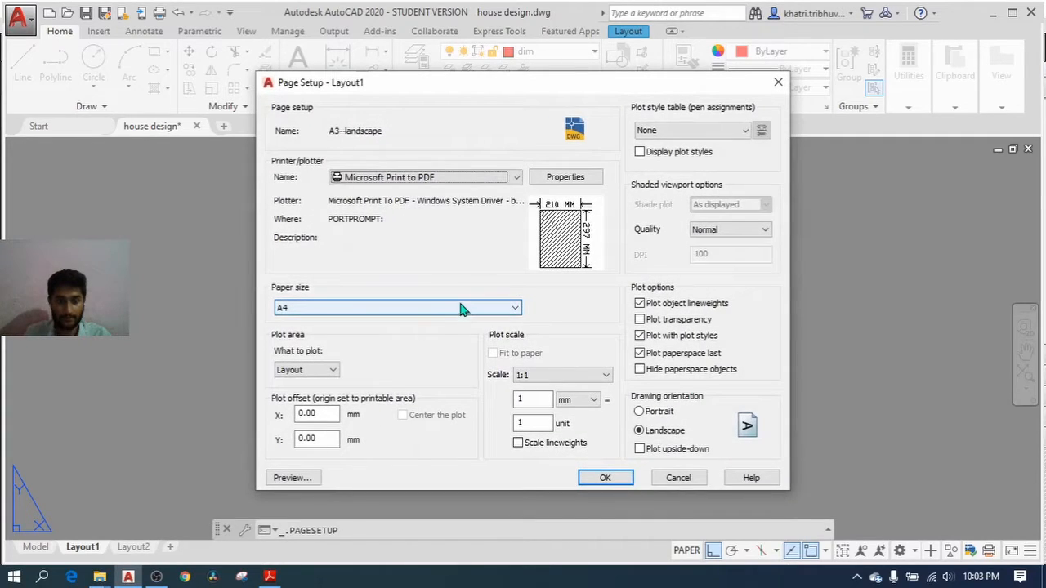
- Set the page setup's plotter to DWG To PDF.pc3 and its paper size to ISO A3 (420.00 x 297.00 MM)
drag(483, 74, 450, 29)
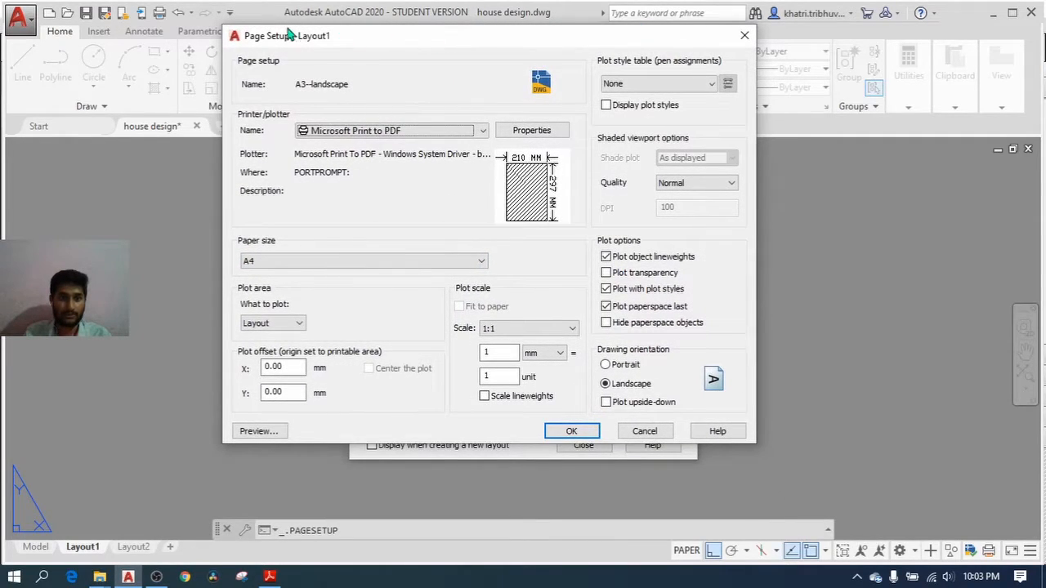
click(484, 131)
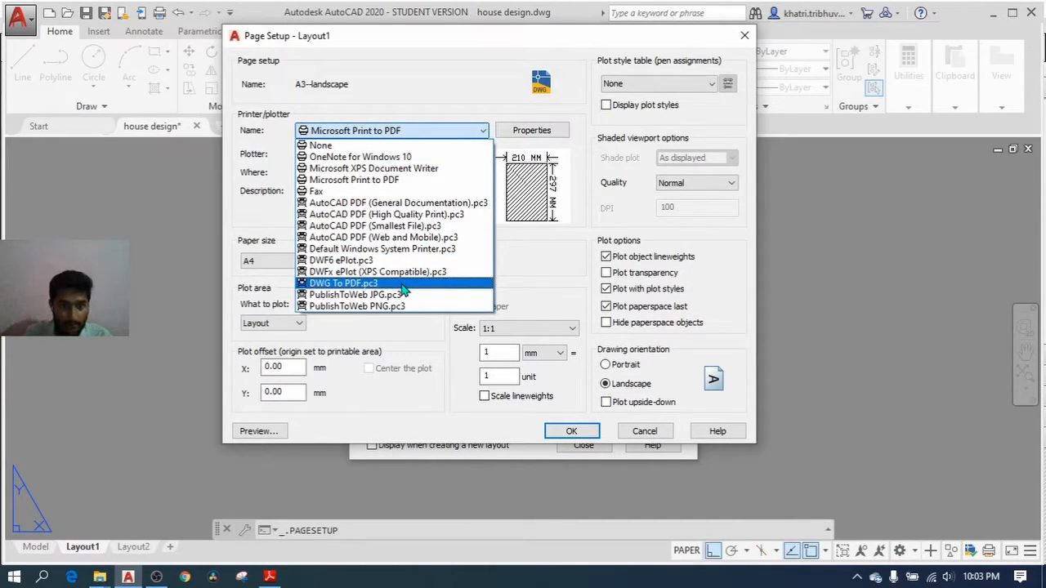
click(383, 284)
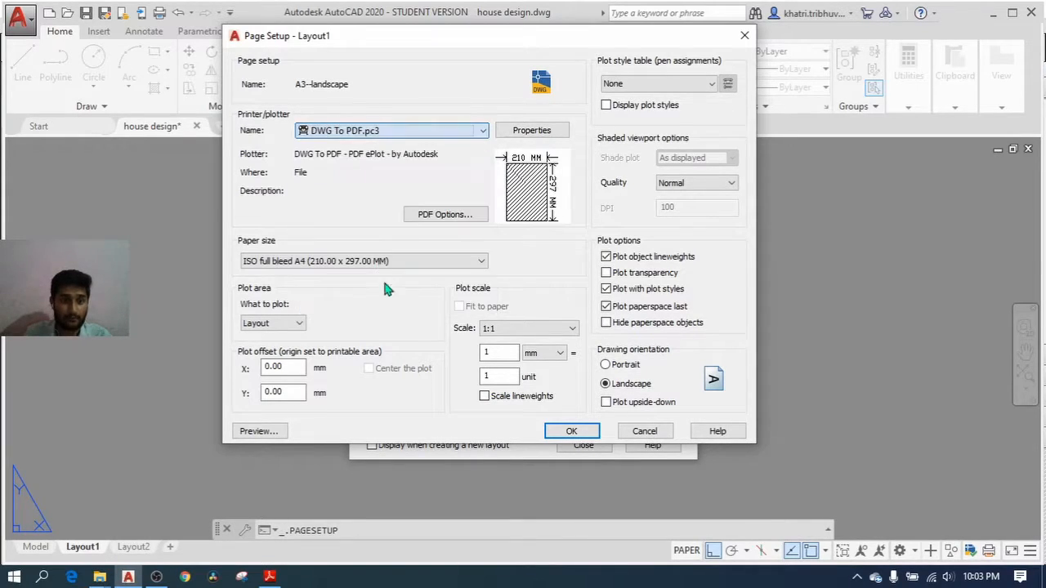
click(480, 262)
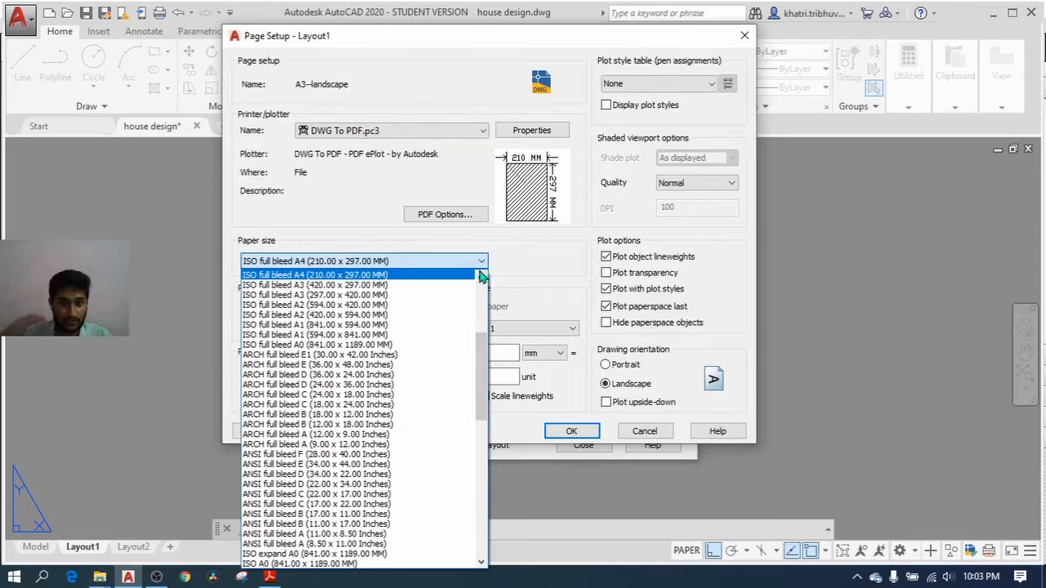
scroll(423, 364, down, 2)
scroll(423, 360, down, 6)
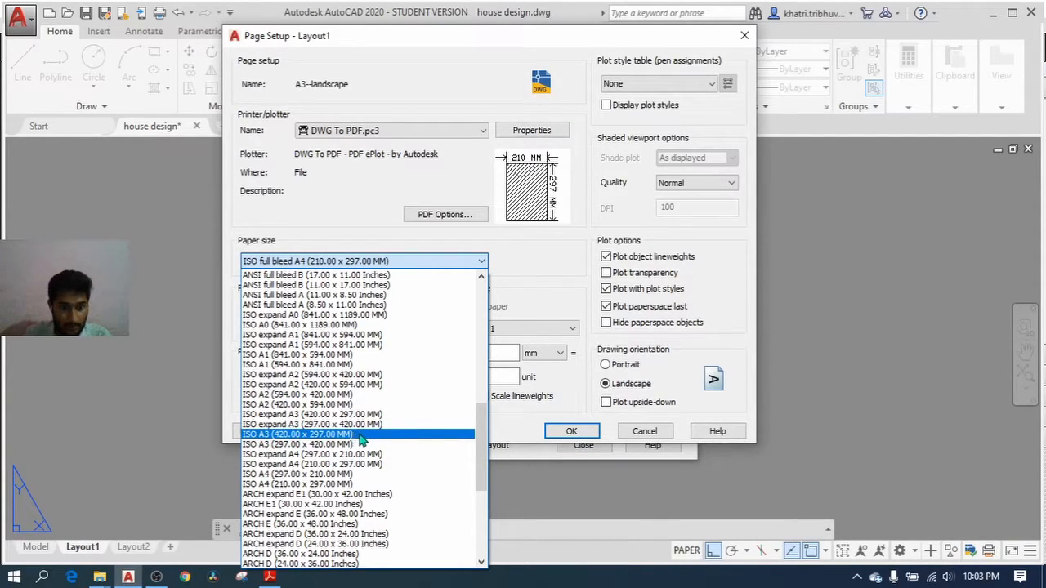
click(350, 435)
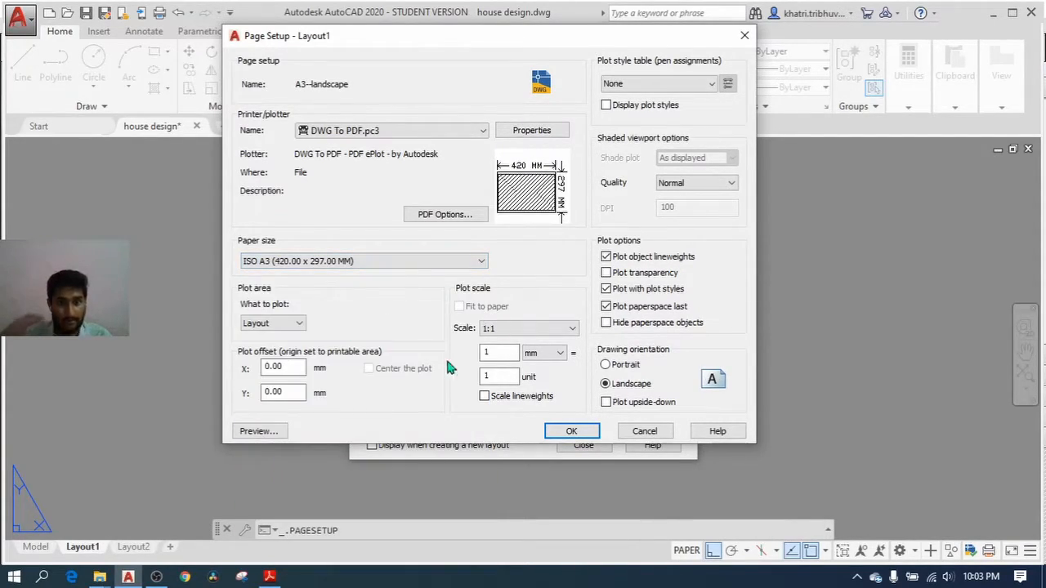
- Keep the plot scale at 1:1 and accept the A3--landscape page setup
drag(485, 30, 397, 11)
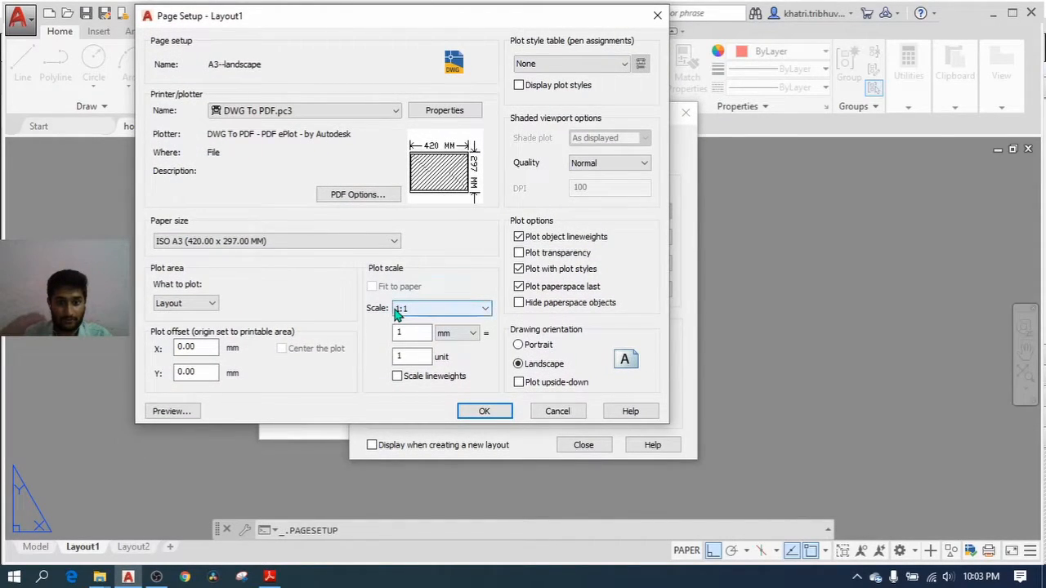
click(482, 308)
click(482, 309)
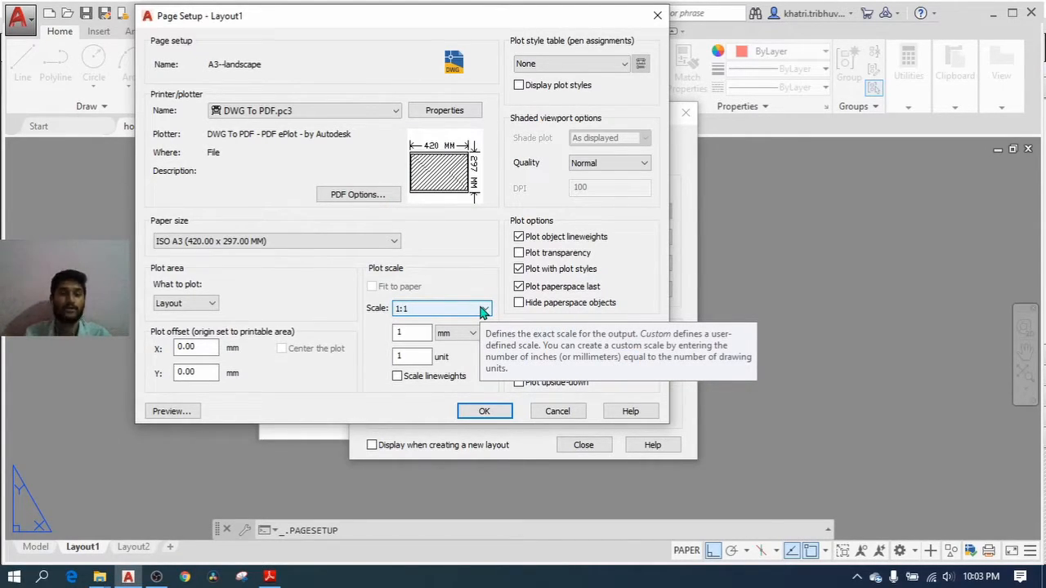
click(484, 412)
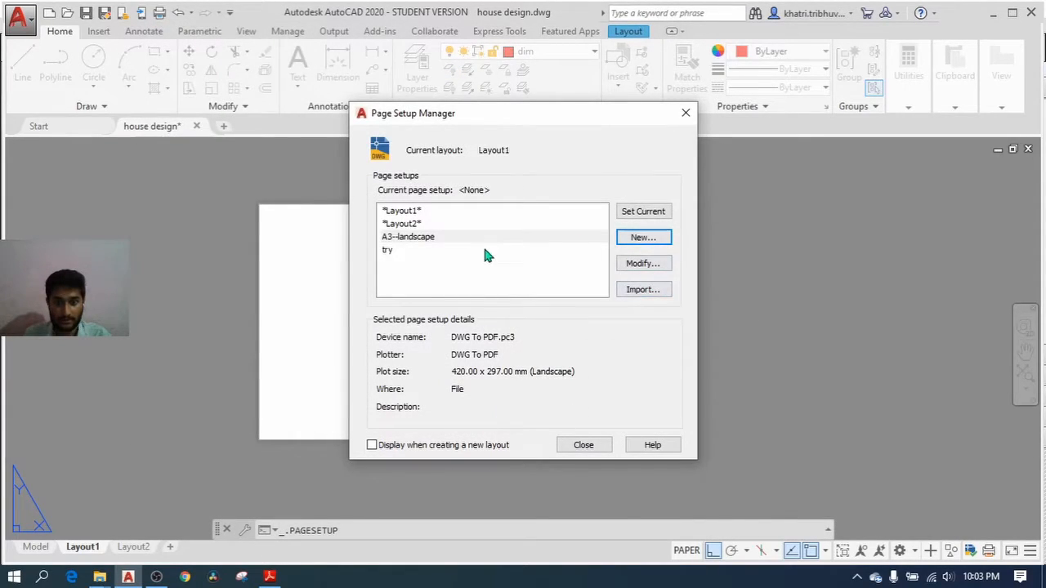
- Make A3--landscape the current page setup for Layout1 and close the Page Setup Manager
click(442, 239)
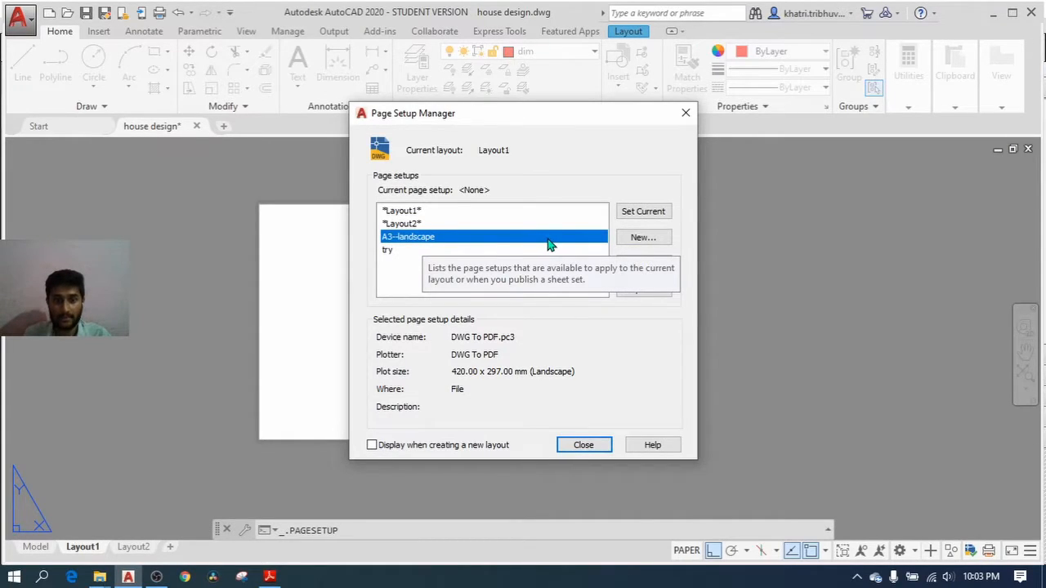
drag(574, 115, 774, 133)
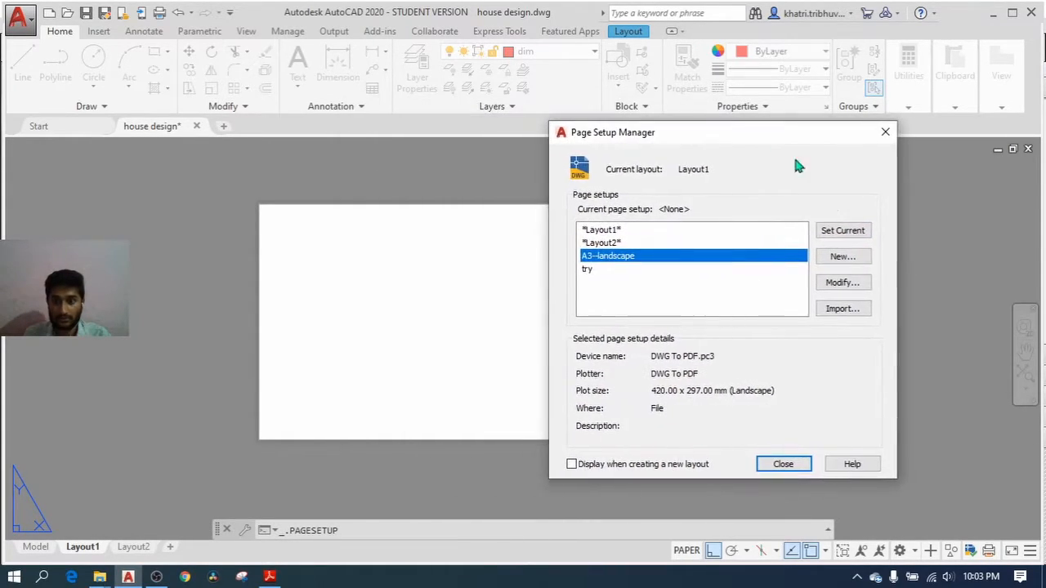
click(845, 232)
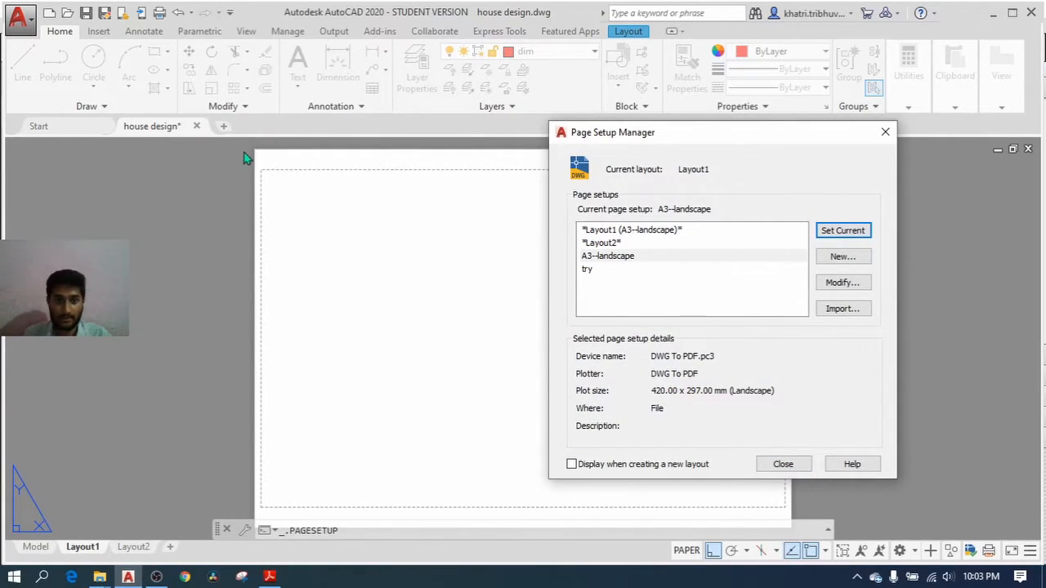
click(783, 465)
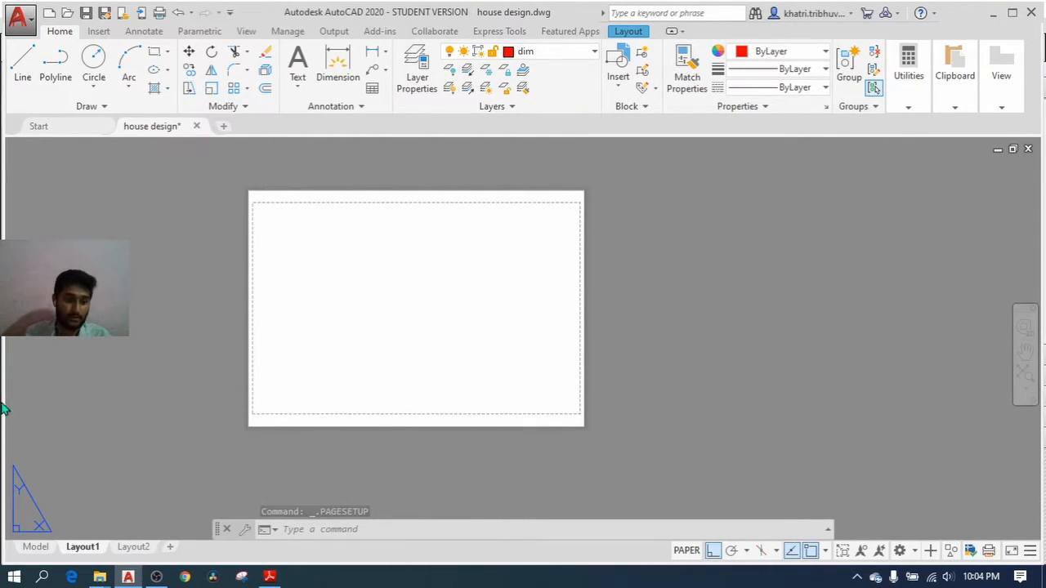
- Add a rectangular viewport over the upper-left quarter of Layout1's printable area to show the floor plan
click(35, 547)
click(82, 547)
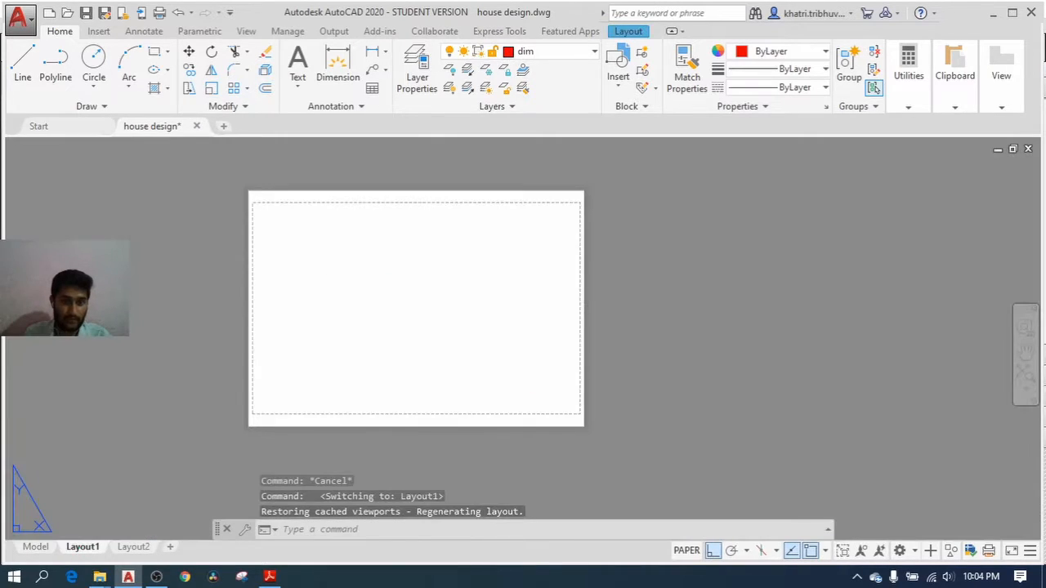
click(624, 32)
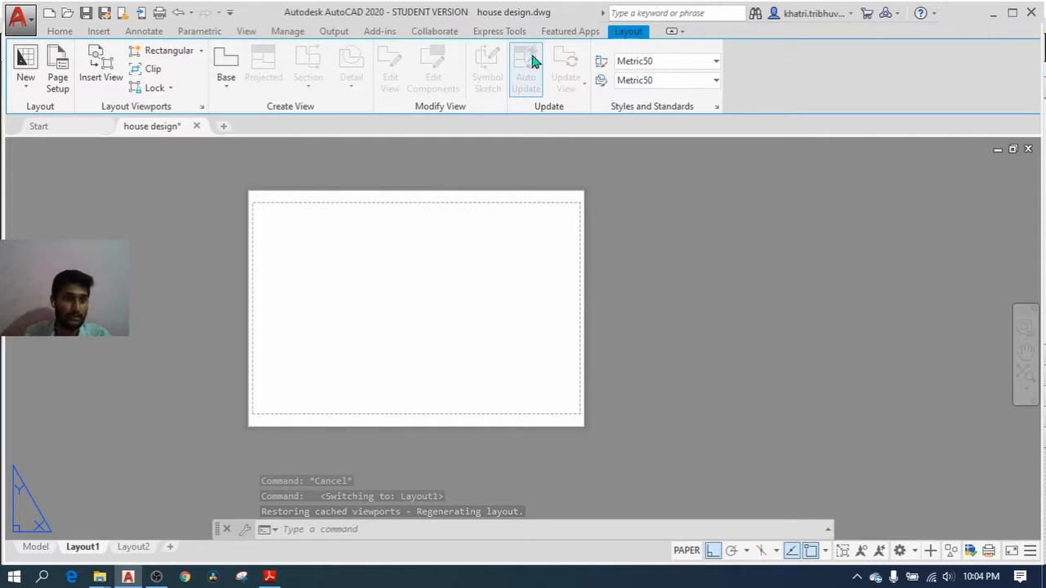
click(159, 52)
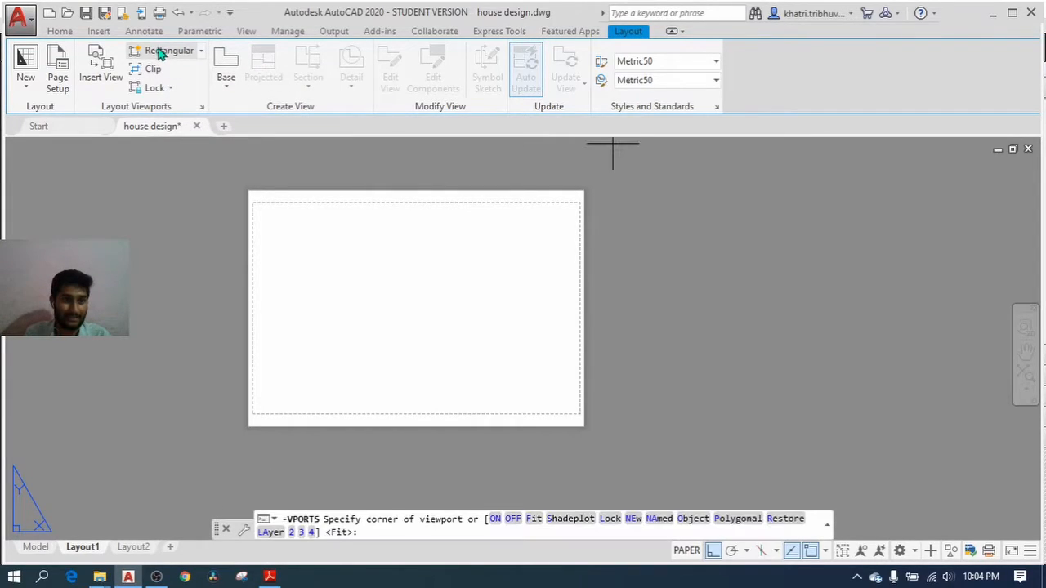
click(256, 211)
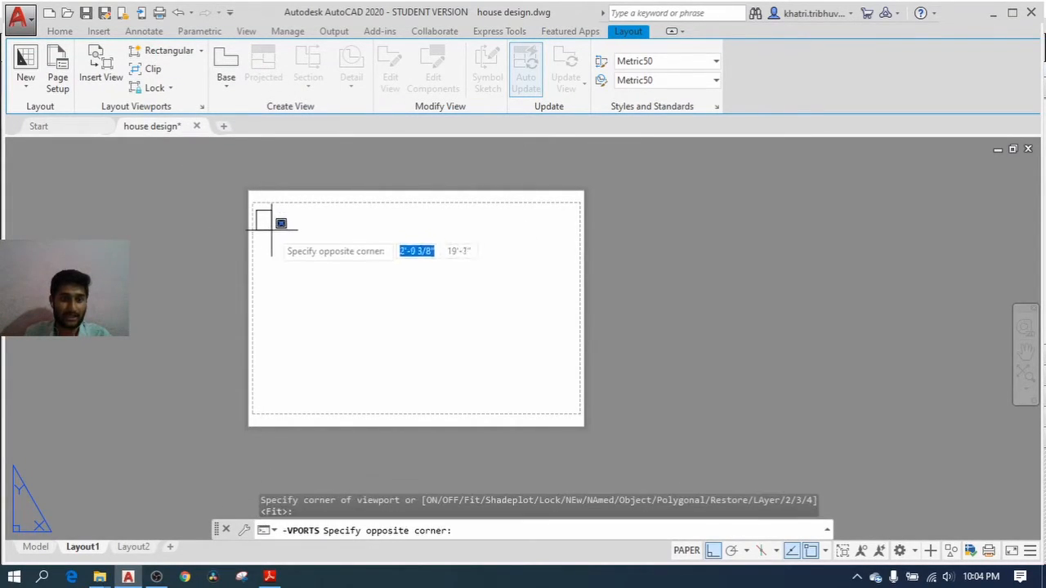
click(426, 301)
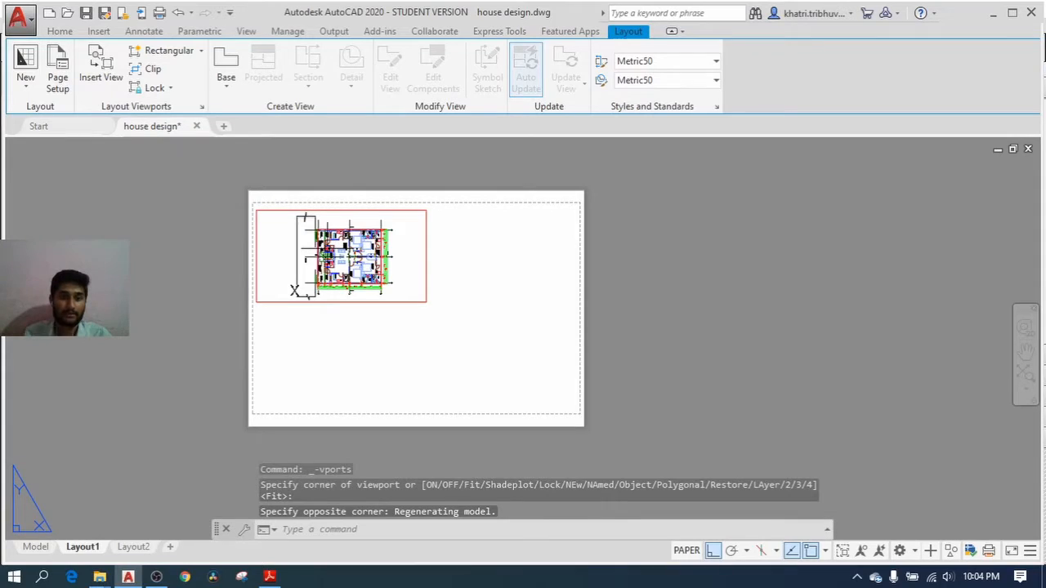
scroll(331, 265, up, 6)
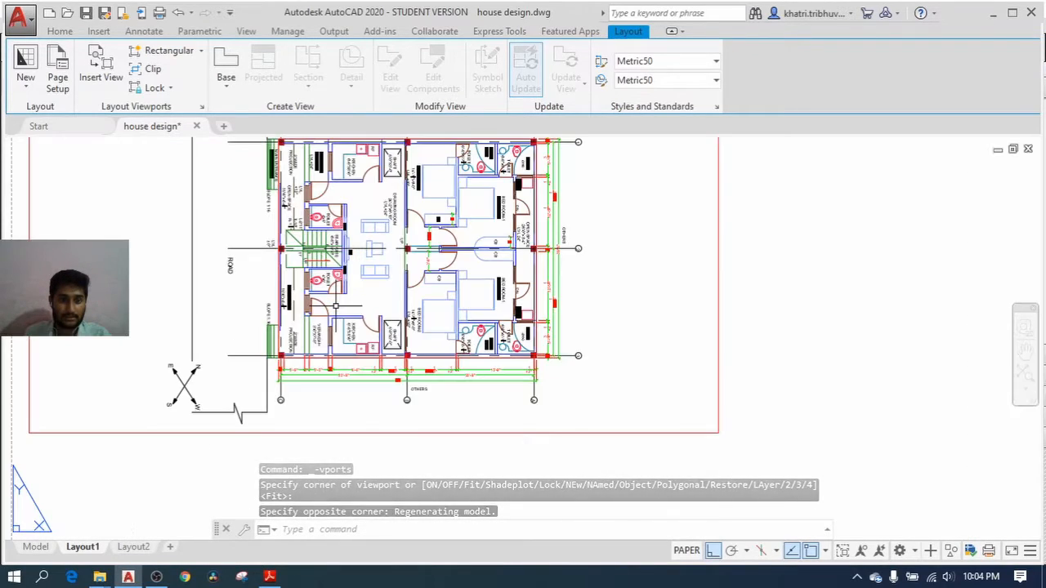
- Set the scale of the floor plan viewport on Layout1 to 1:10
scroll(335, 306, down, 3)
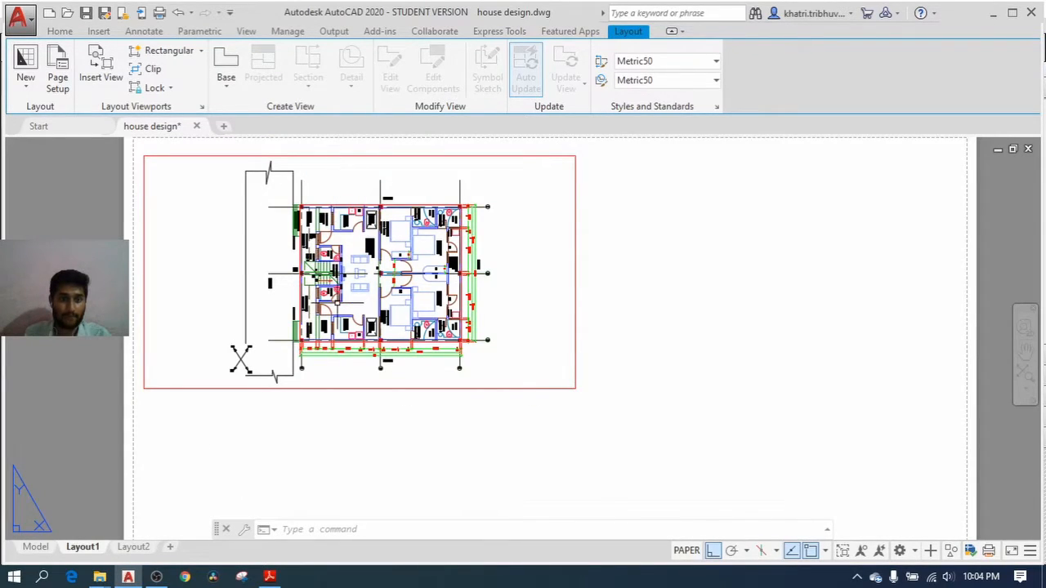
scroll(335, 301, down, 2)
scroll(335, 302, up, 2)
scroll(335, 301, down, 2)
scroll(350, 327, up, 1)
scroll(350, 327, down, 1)
scroll(322, 199, down, 1)
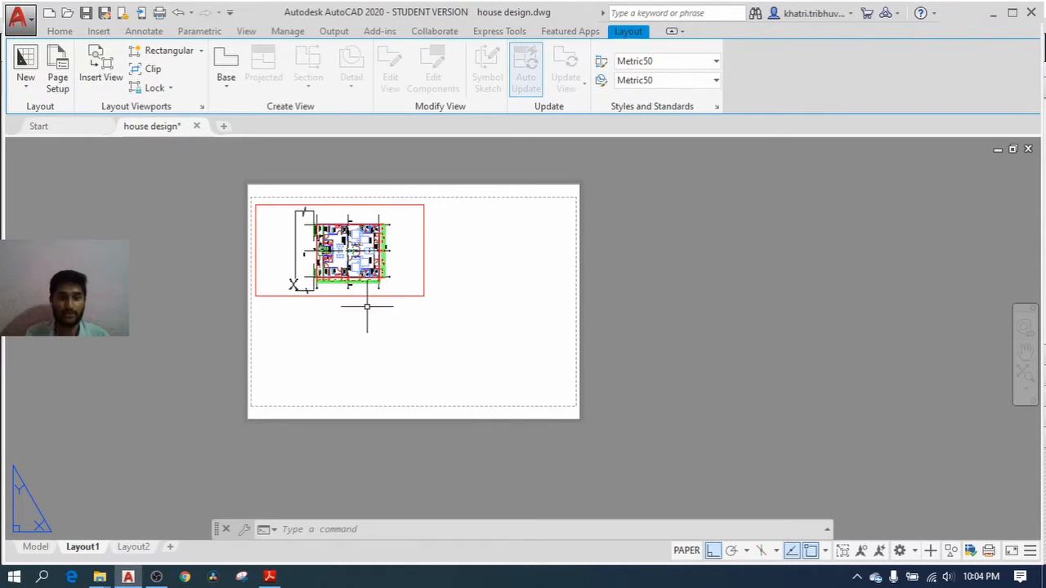
click(425, 237)
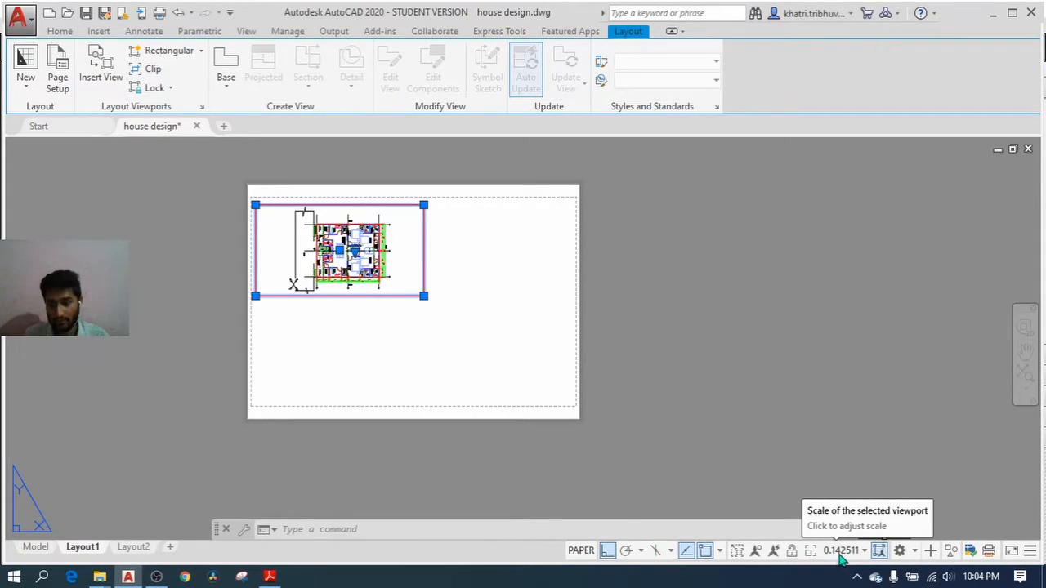
click(356, 255)
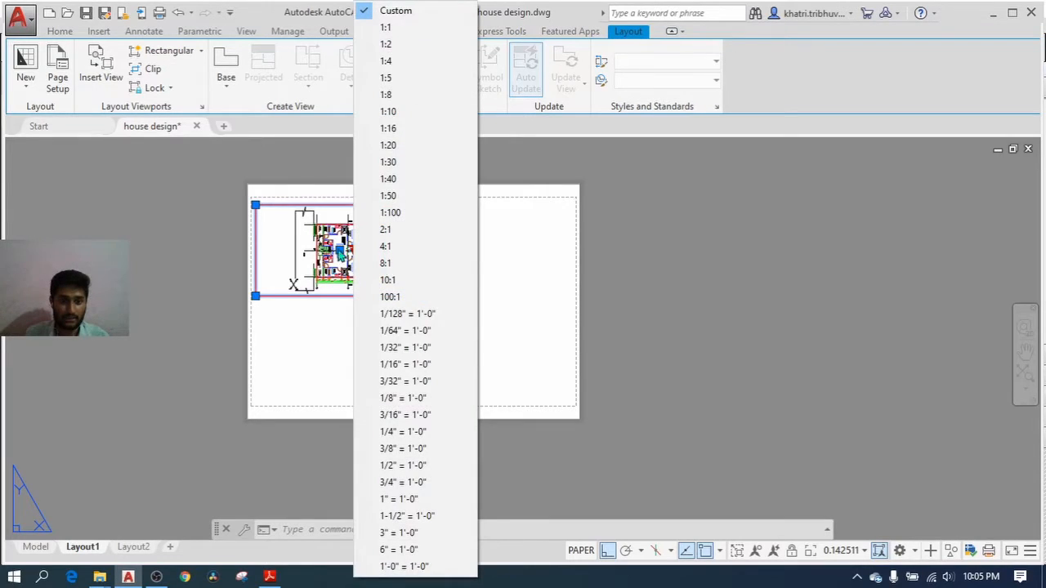
click(534, 273)
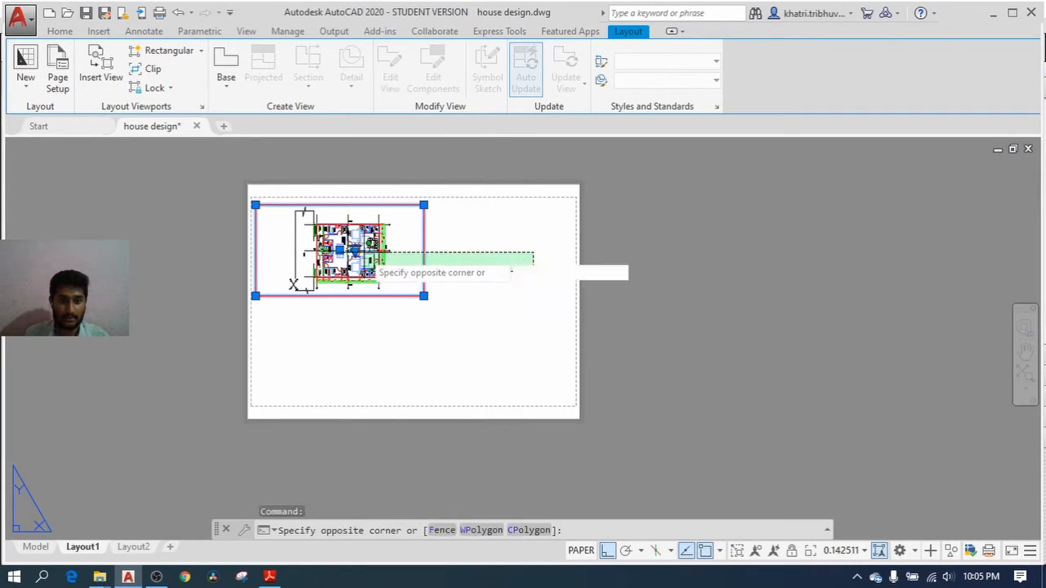
click(509, 297)
click(355, 252)
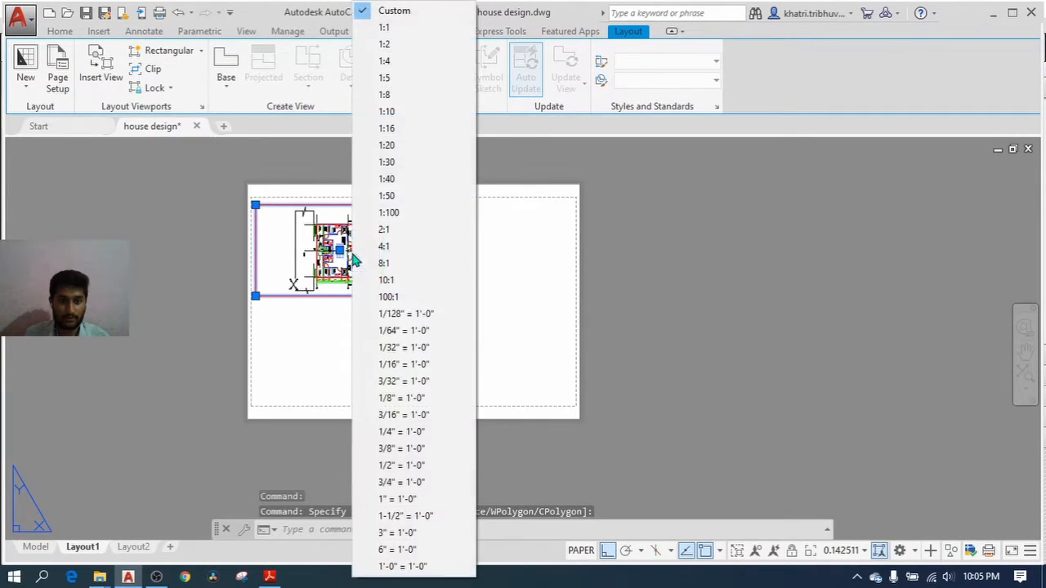
click(425, 112)
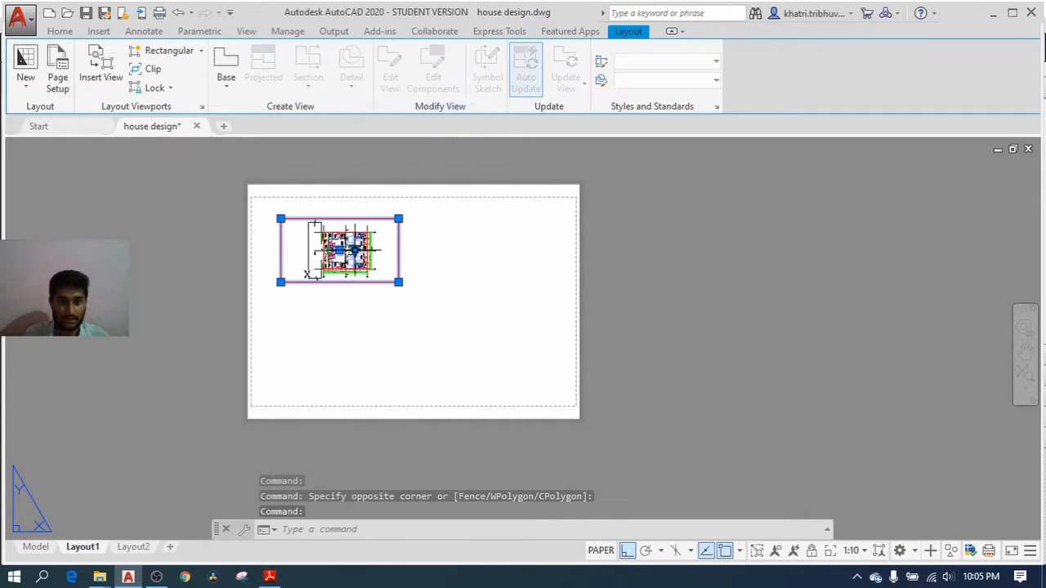
- Try a 1:16 scale on the floor plan viewport, return it to 1:10 and deselect the viewport
click(355, 250)
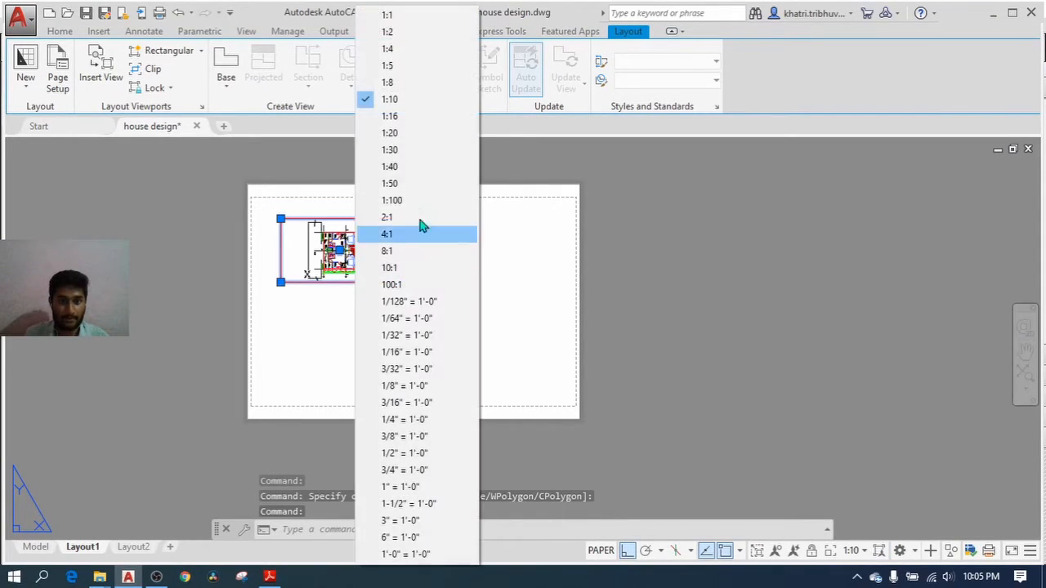
click(413, 123)
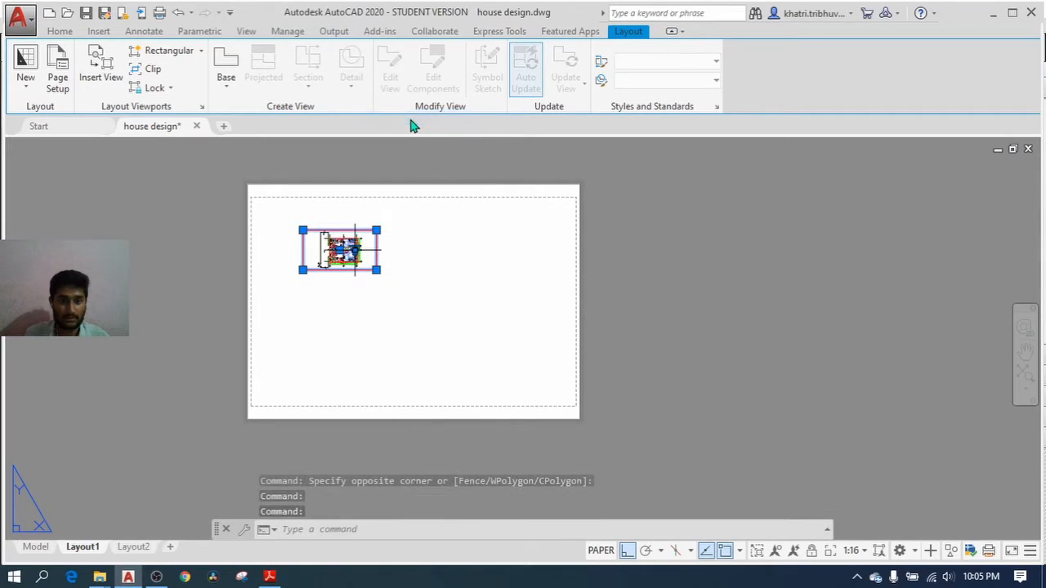
click(357, 257)
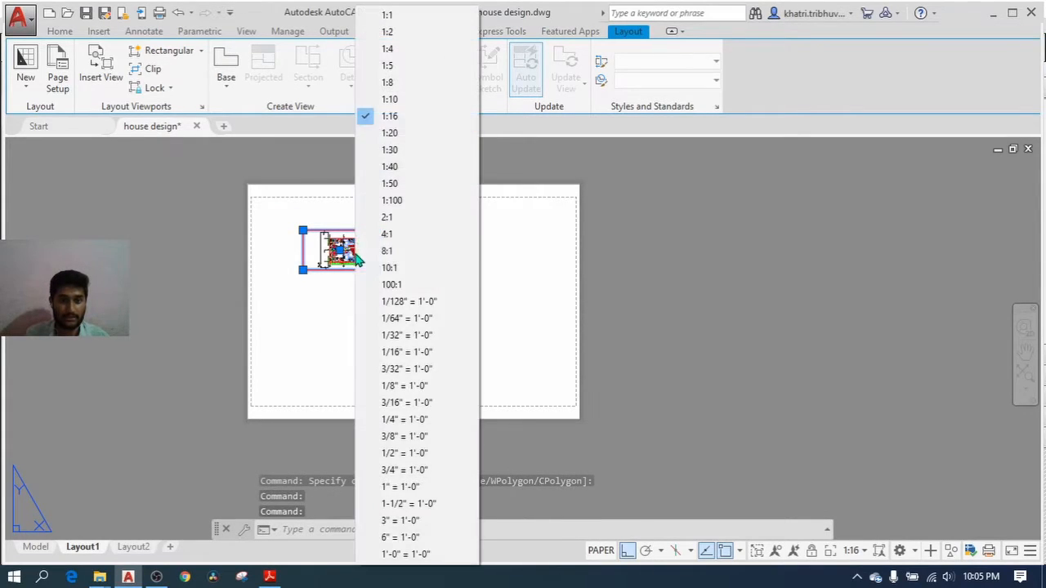
click(424, 102)
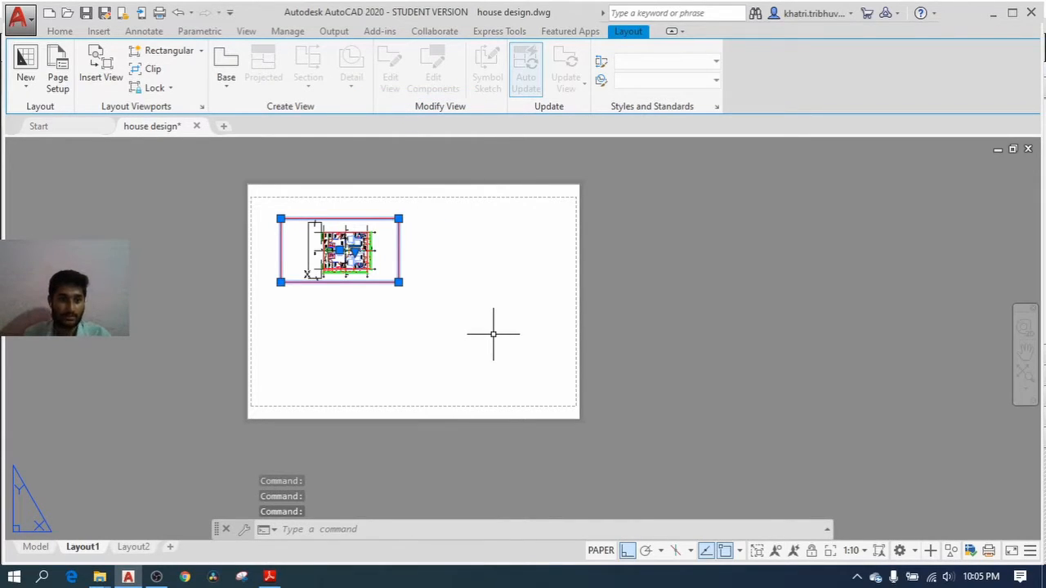
key(Escape)
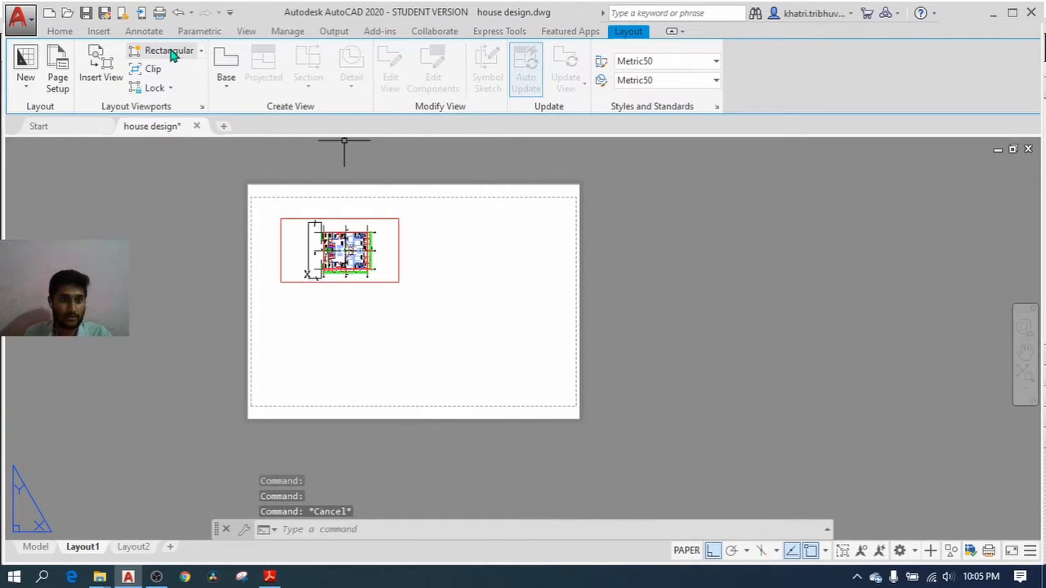
- Add a second rectangular viewport of similar size to the right of the floor plan viewport on Layout1
scroll(340, 250, up, 10)
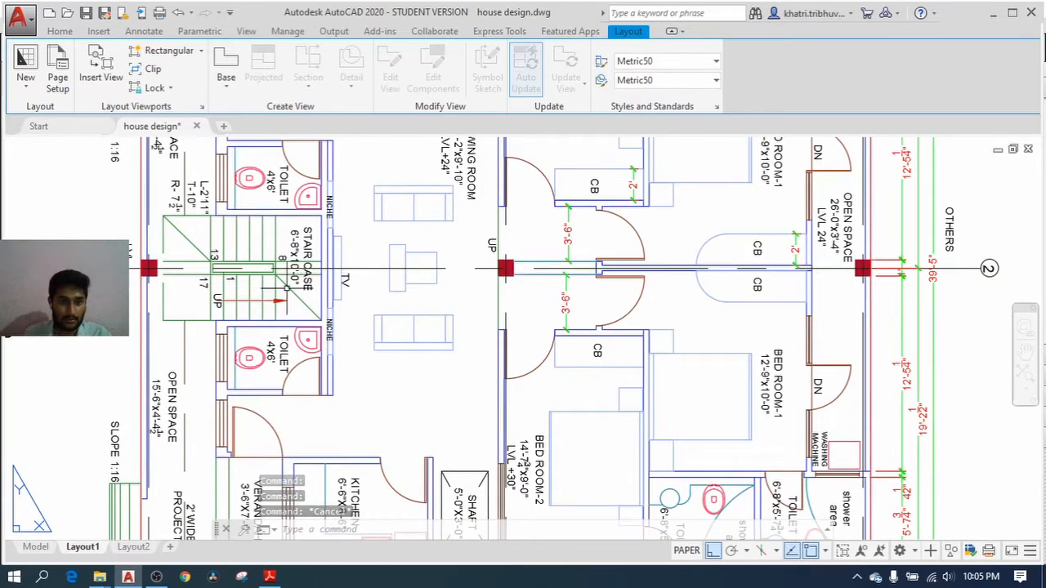
scroll(306, 225, down, 10)
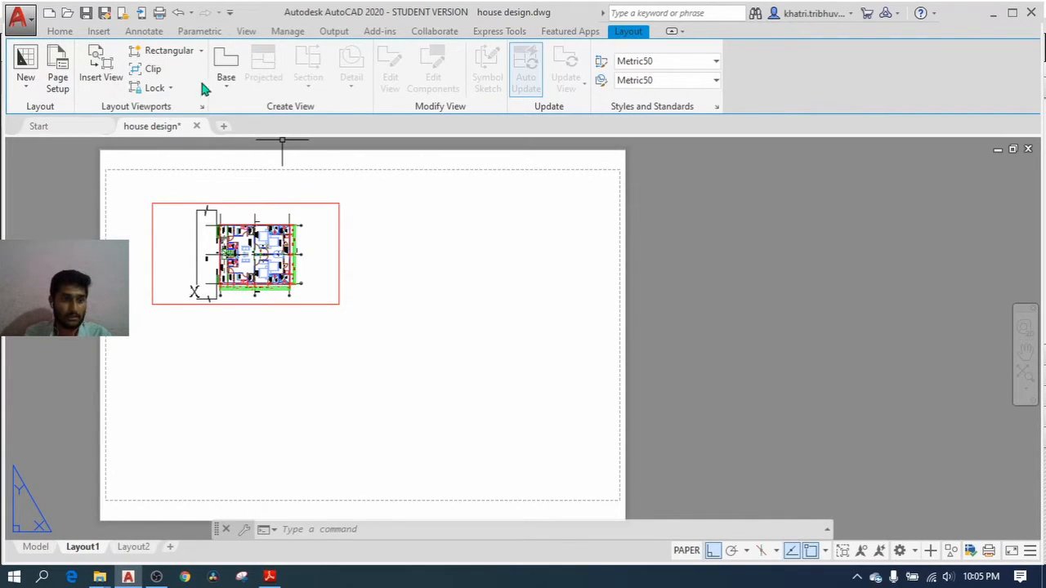
click(168, 52)
click(373, 204)
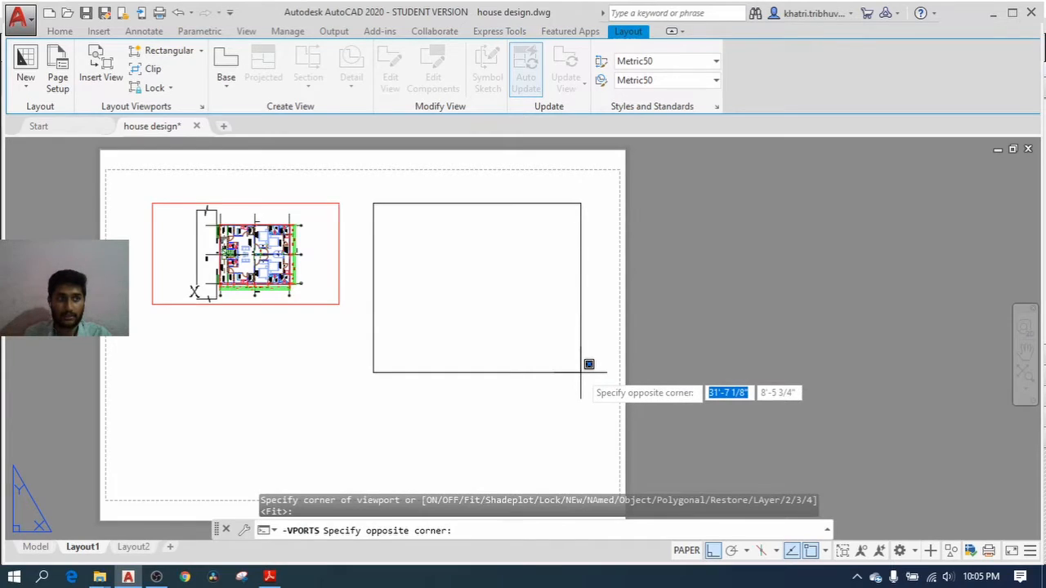
click(597, 311)
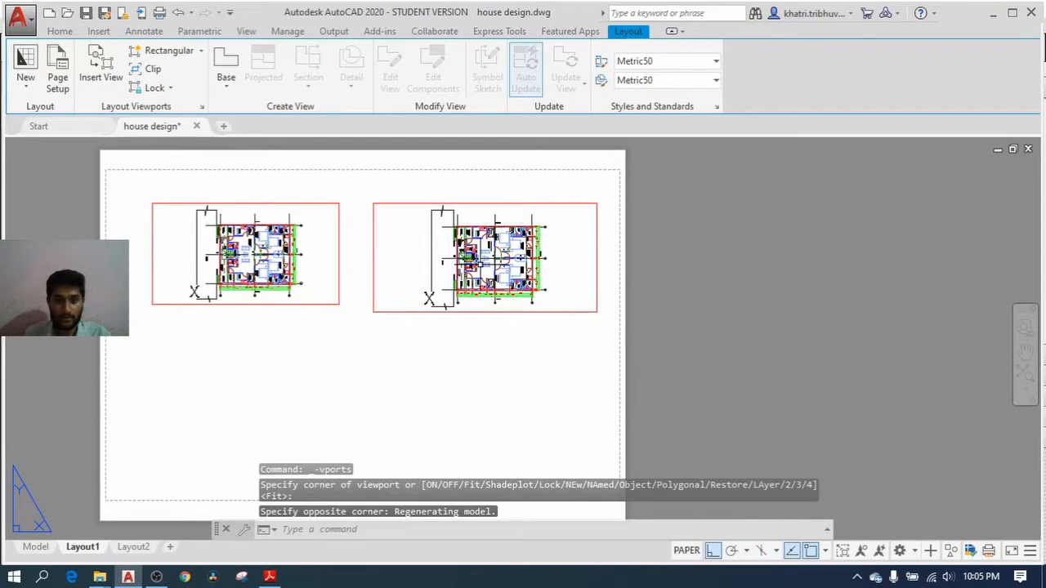
- Activate the second viewport, enlarge and centre the staircase inside it, and return to paper space
scroll(463, 255, up, 2)
scroll(466, 257, up, 4)
scroll(466, 257, down, 4)
scroll(340, 259, down, 2)
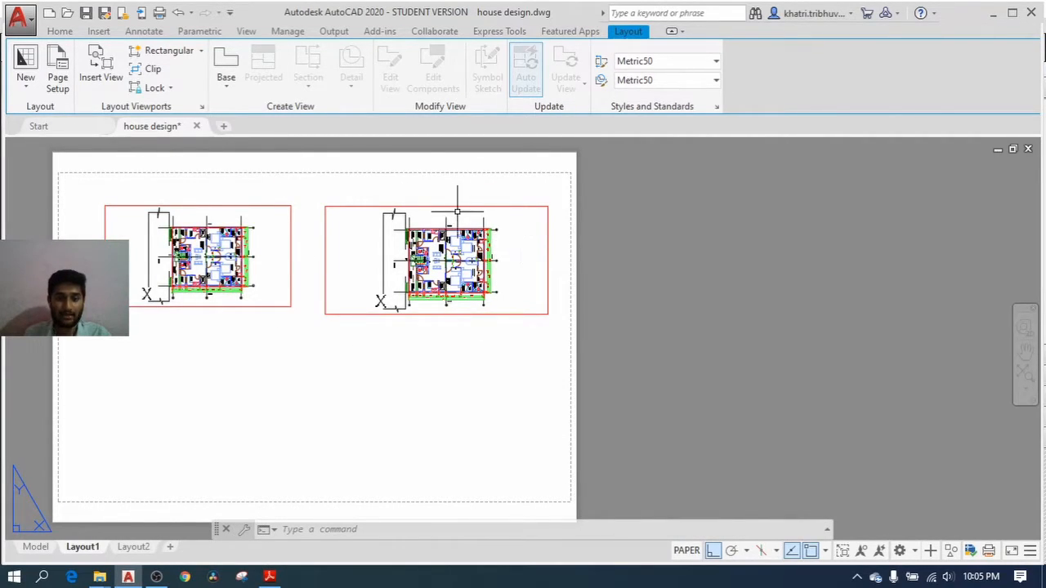
double_click(523, 222)
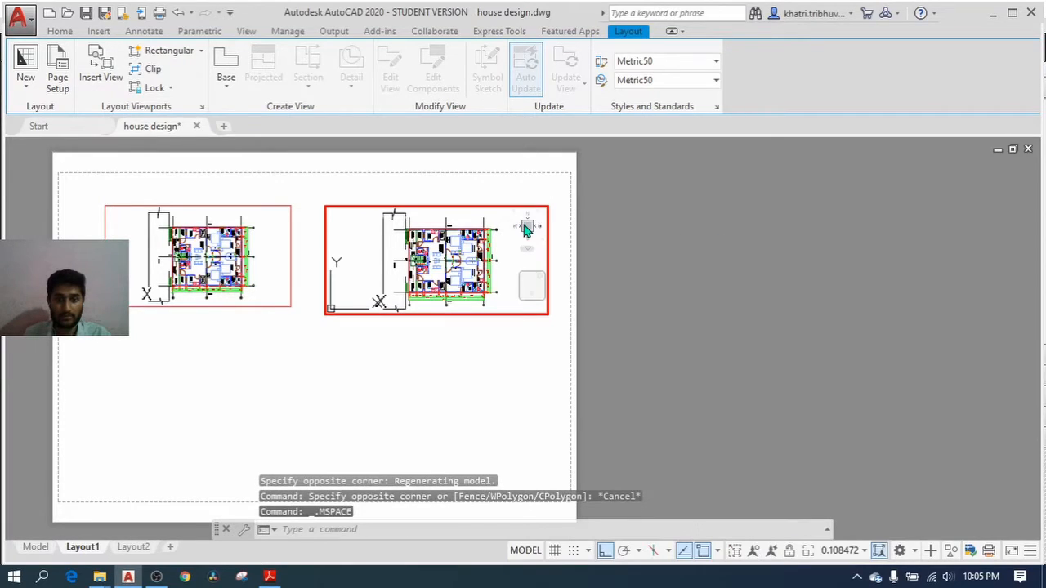
scroll(359, 235, up, 2)
scroll(360, 236, down, 2)
scroll(359, 235, down, 2)
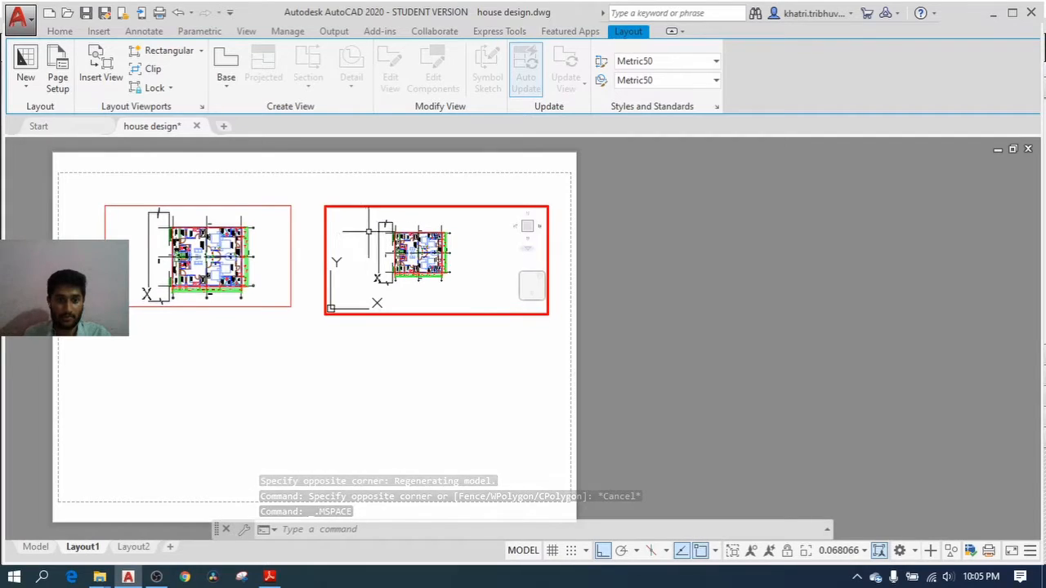
scroll(359, 235, up, 8)
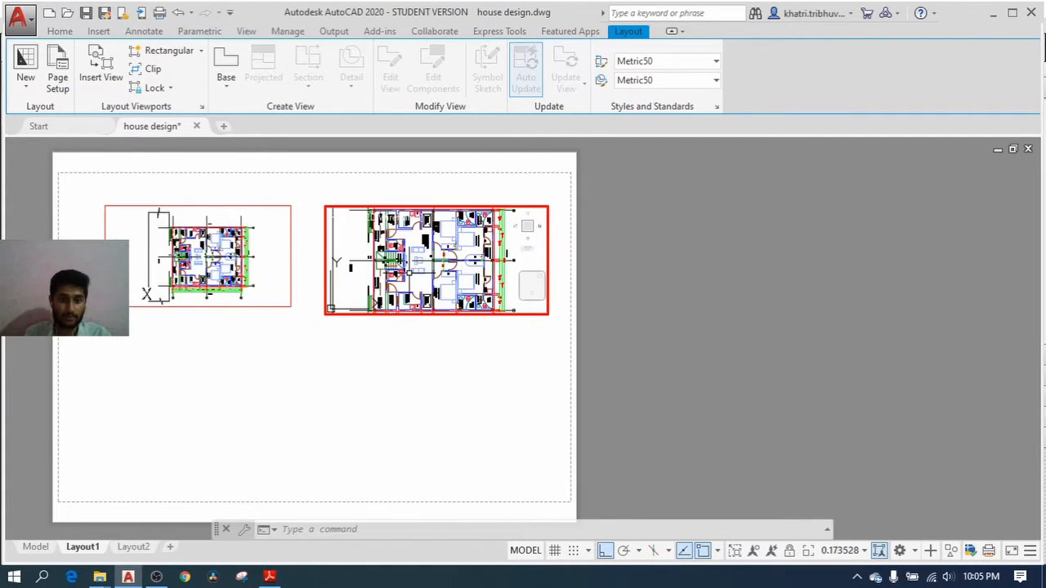
scroll(358, 236, up, 2)
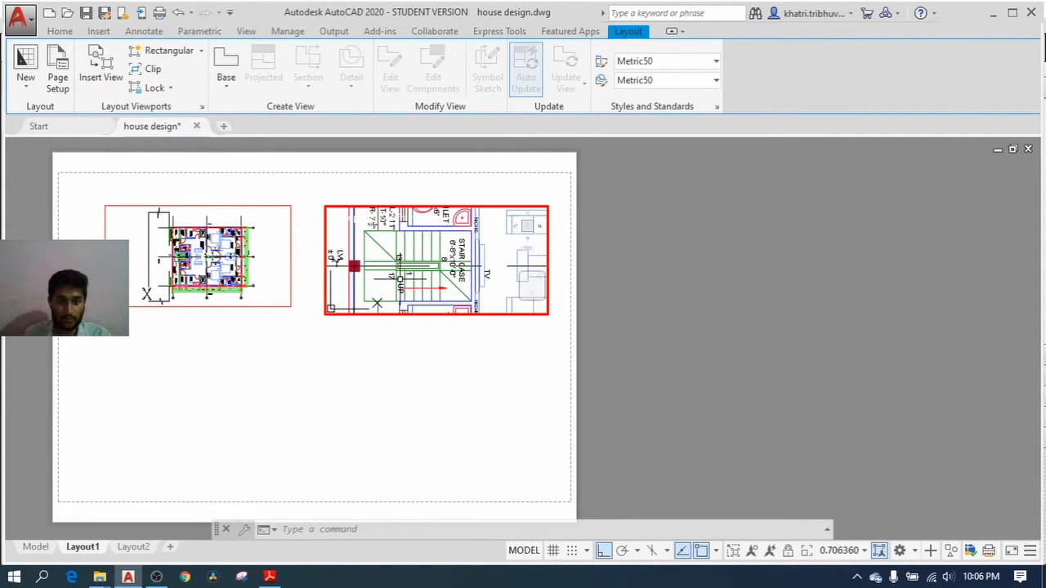
scroll(359, 235, down, 2)
scroll(391, 271, up, 2)
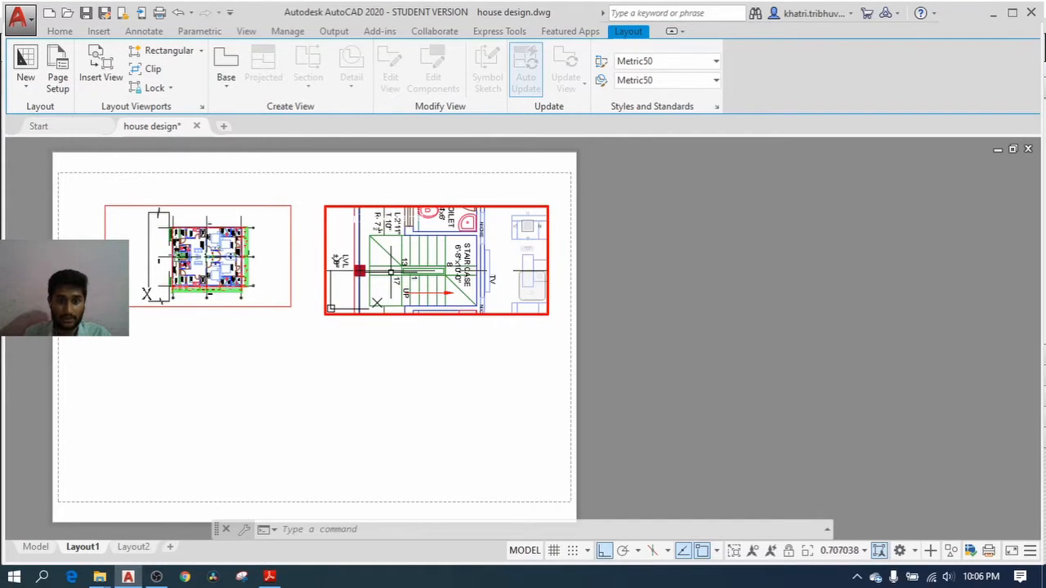
middle_drag(418, 260, 428, 247)
middle_drag(410, 255, 412, 252)
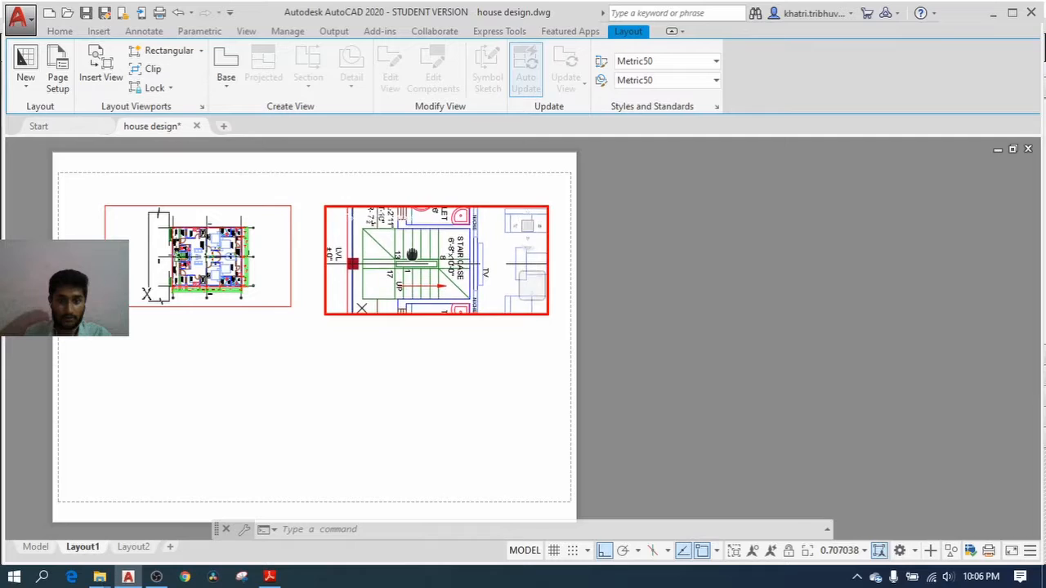
double_click(482, 346)
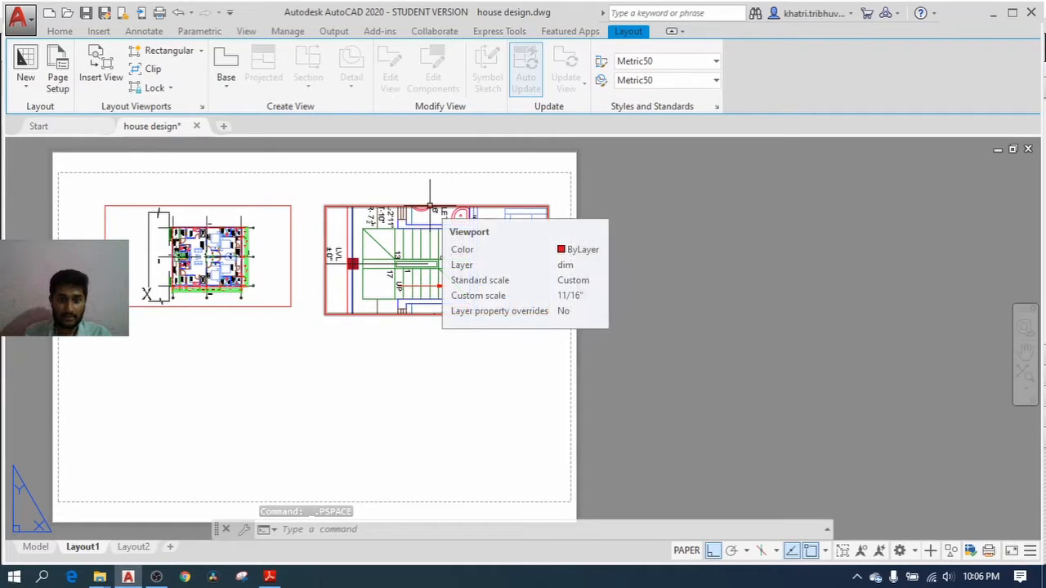
- Set the scale of the staircase viewport to 1:2
click(430, 207)
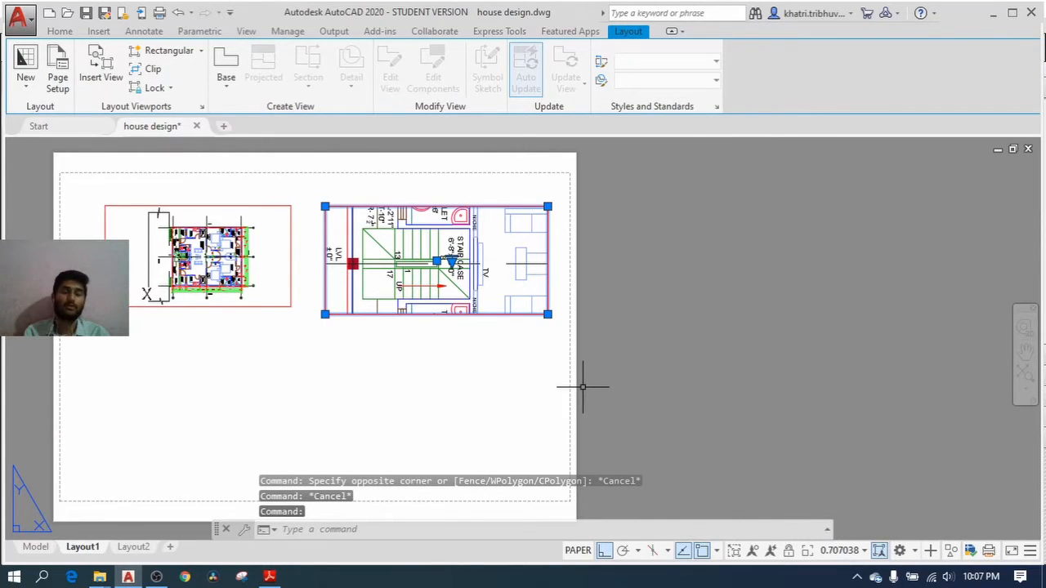
click(452, 261)
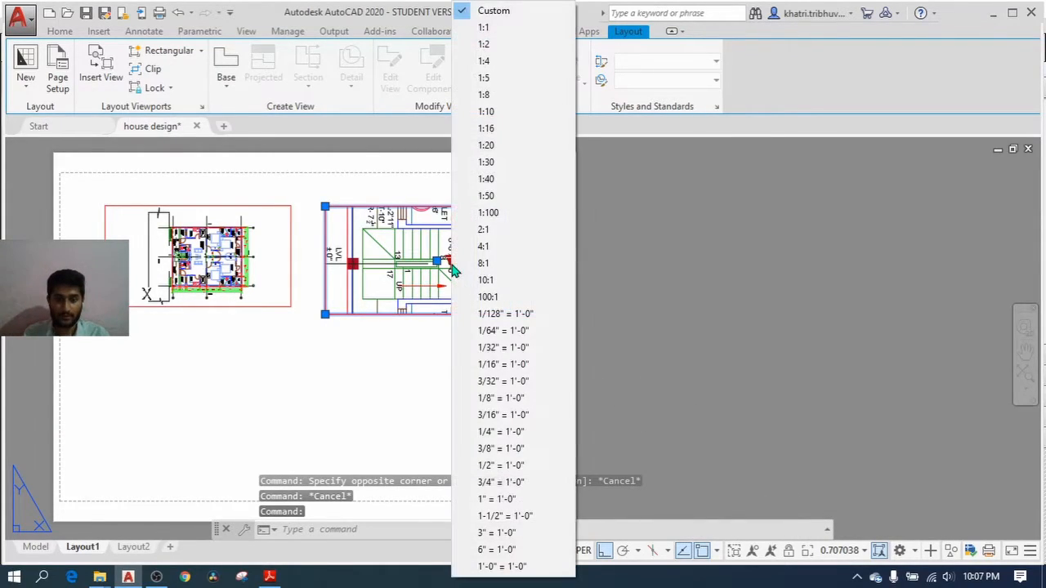
click(484, 44)
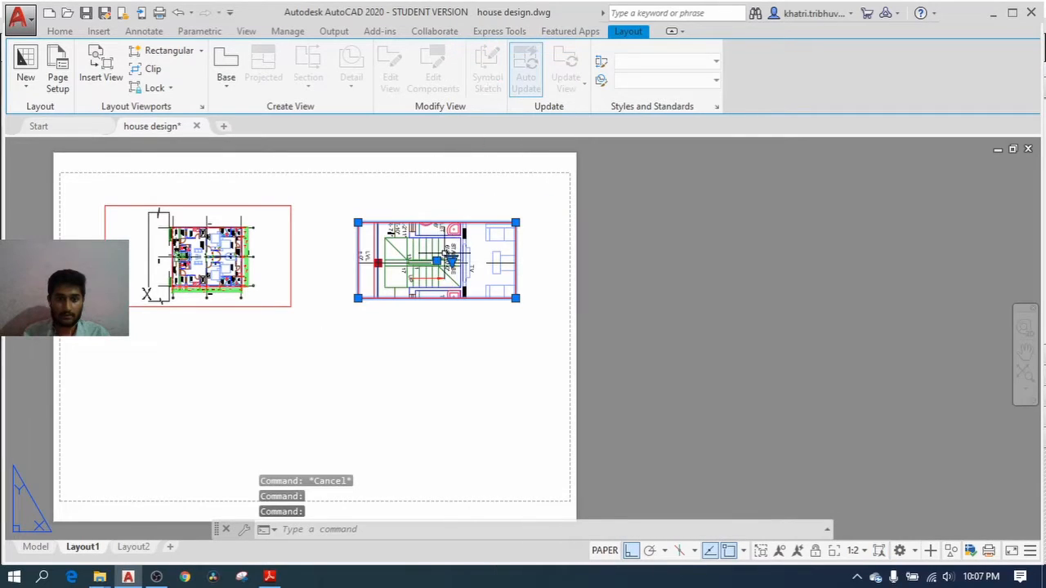
click(451, 261)
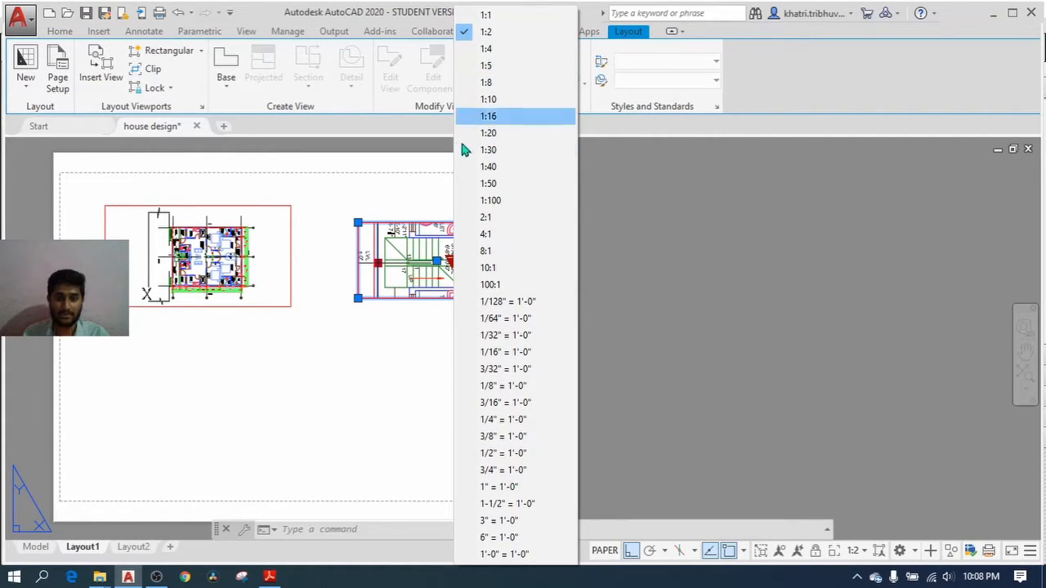
click(384, 357)
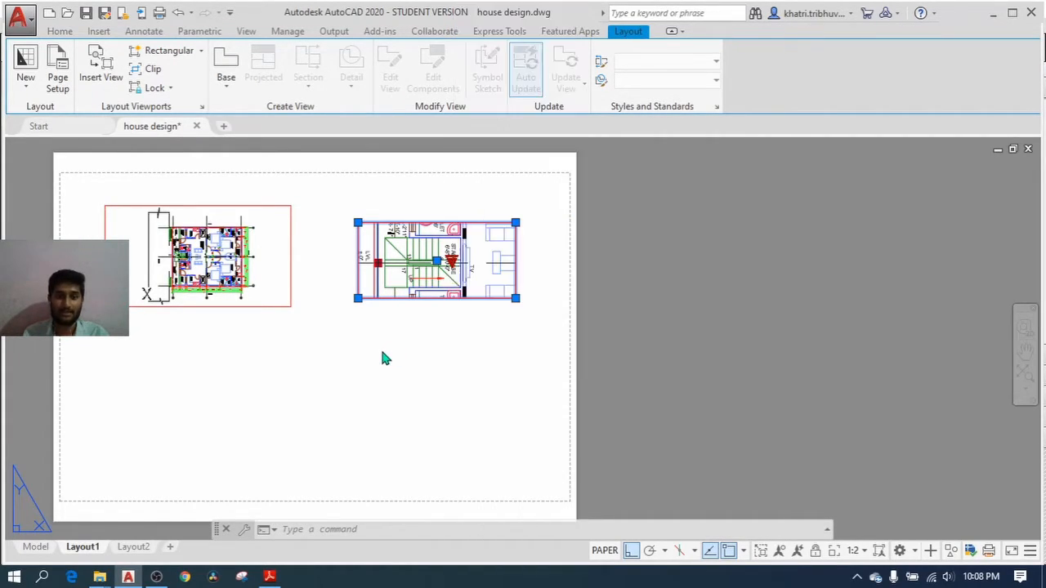
key(Escape)
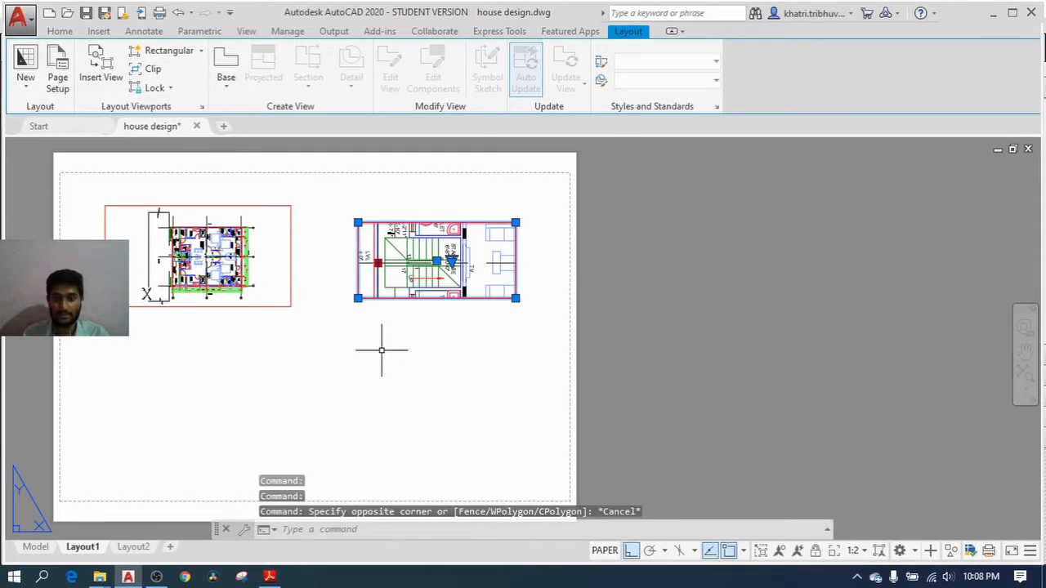
- Add a custom drawing scale named 1:3, with 1 paper unit equal to 3 drawing units
click(865, 553)
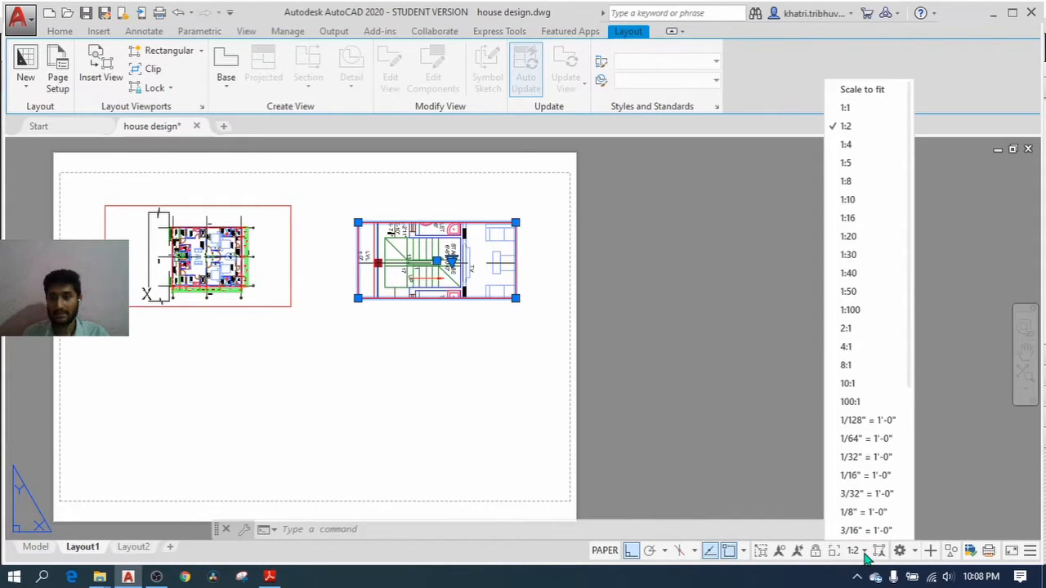
scroll(864, 325, down, 4)
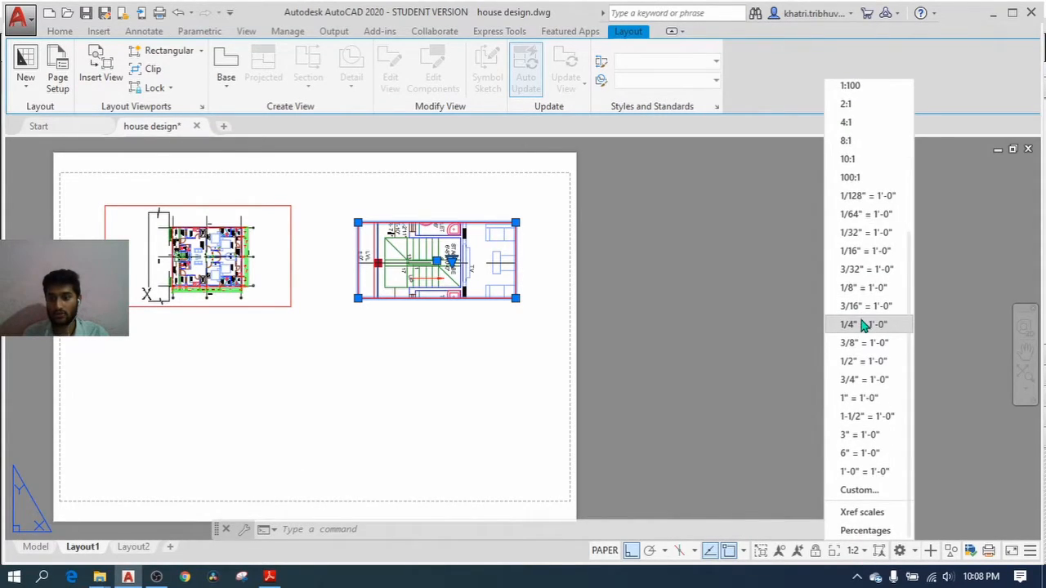
click(858, 490)
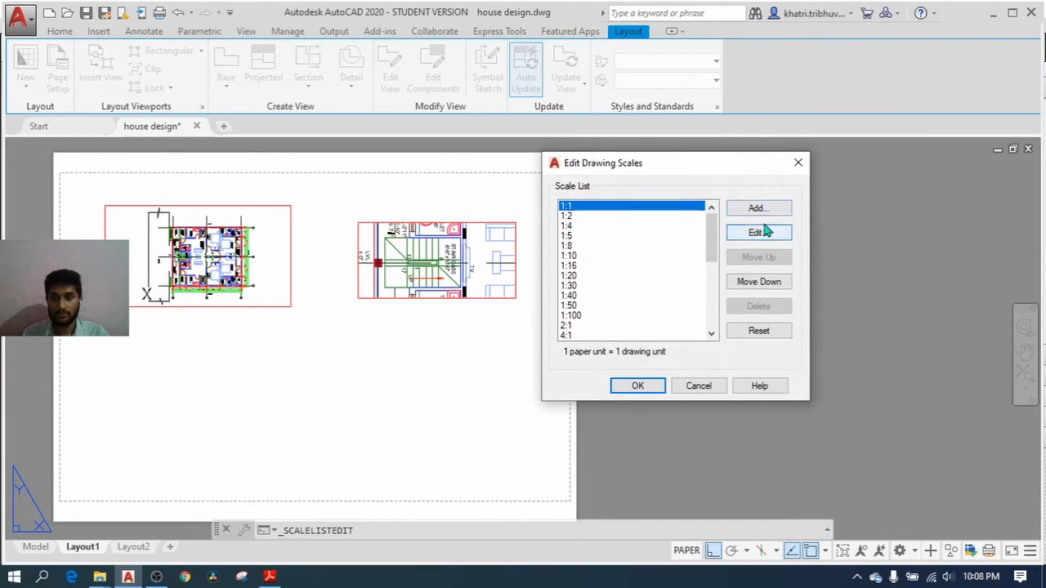
click(757, 209)
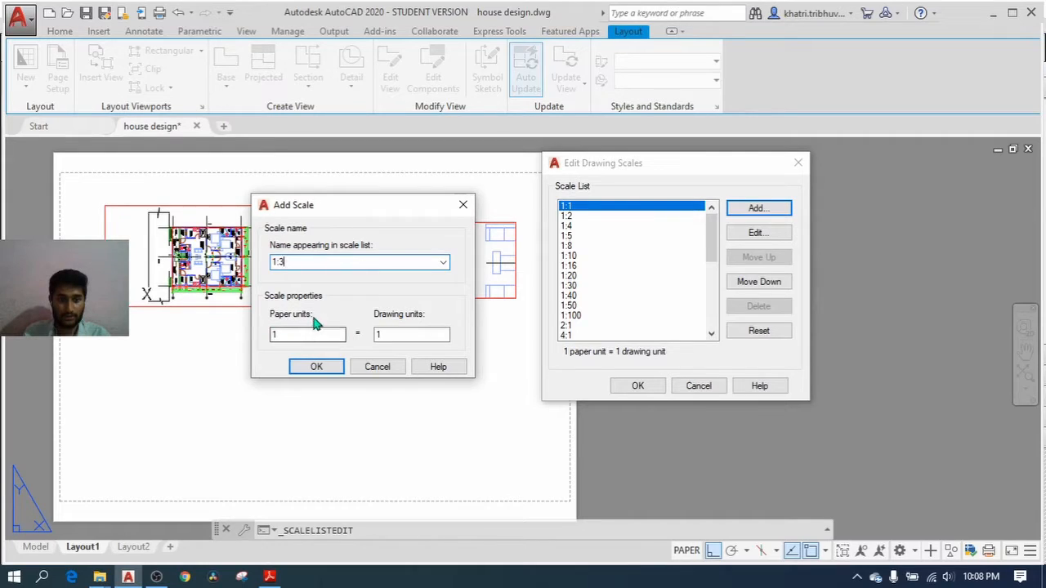
drag(384, 337, 376, 338)
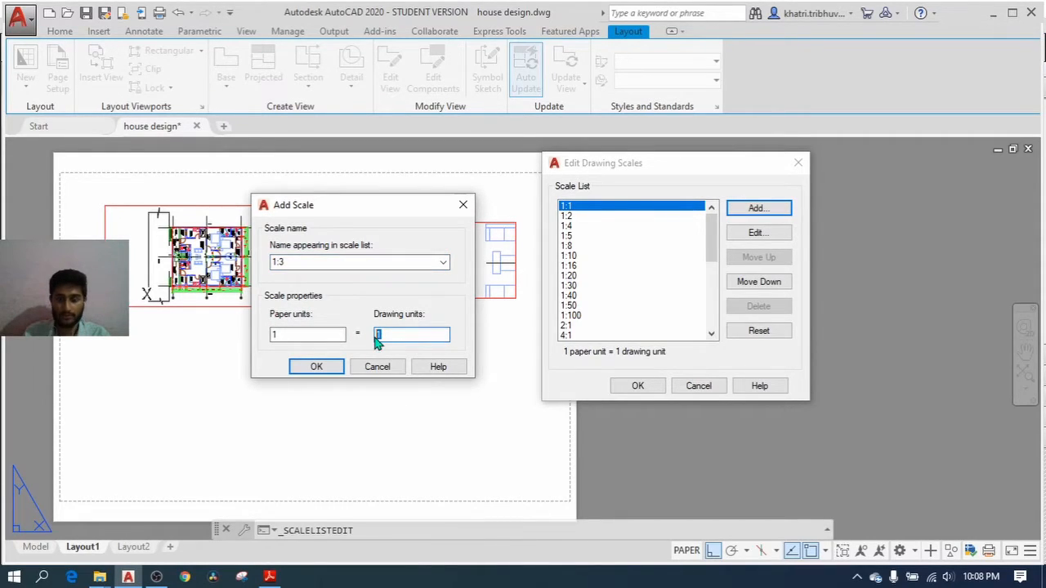
click(320, 367)
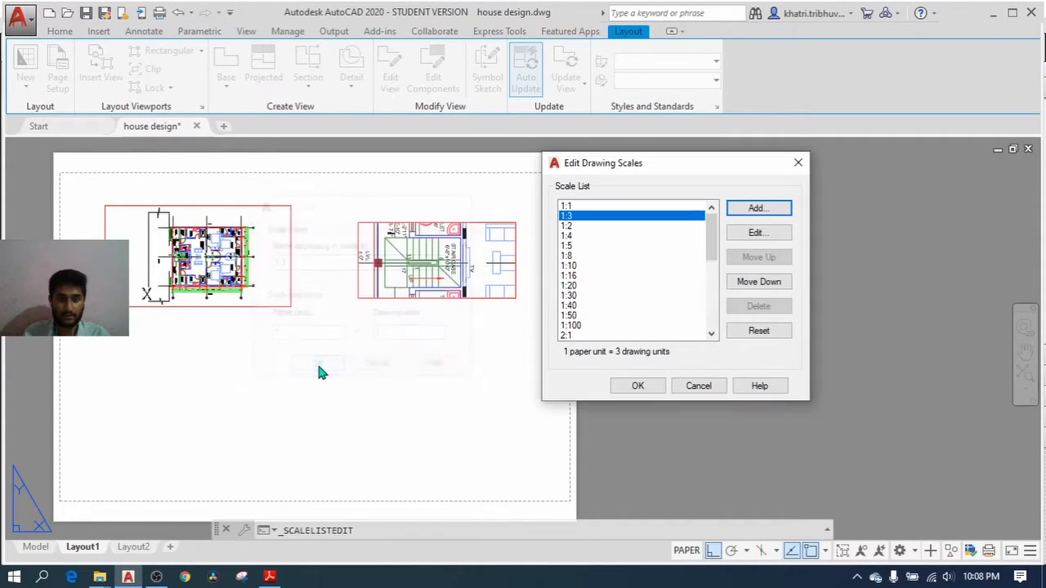
- Move the 1:3 scale below 1:2 in the drawing scale list and accept the list
click(758, 282)
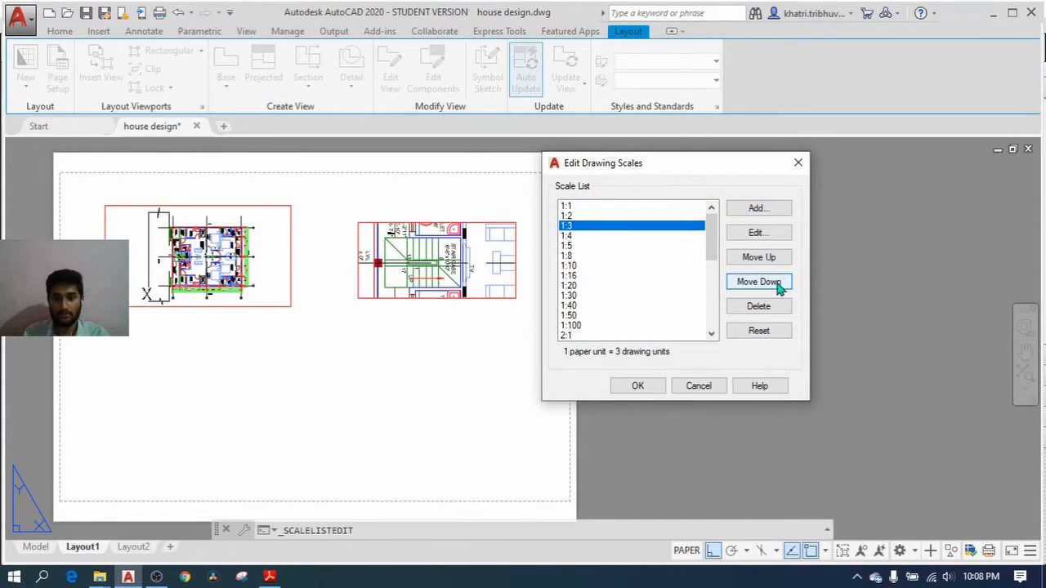
mouse_move(711, 237)
mouse_down()
mouse_move(713, 256)
mouse_move(712, 228)
mouse_up()
click(638, 386)
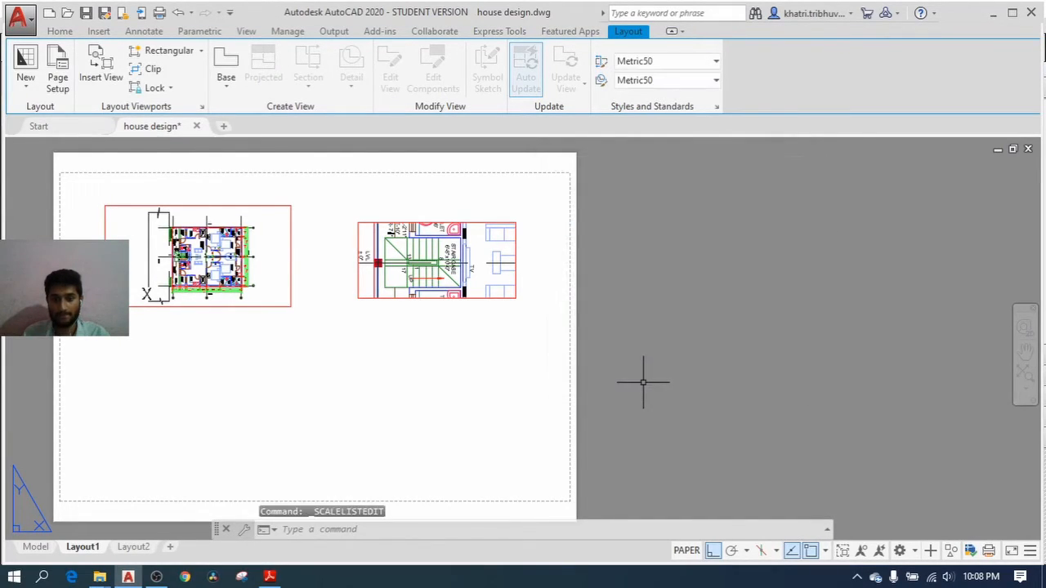
- Set the staircase viewport's scale to 1:3 and deselect the viewport
click(513, 250)
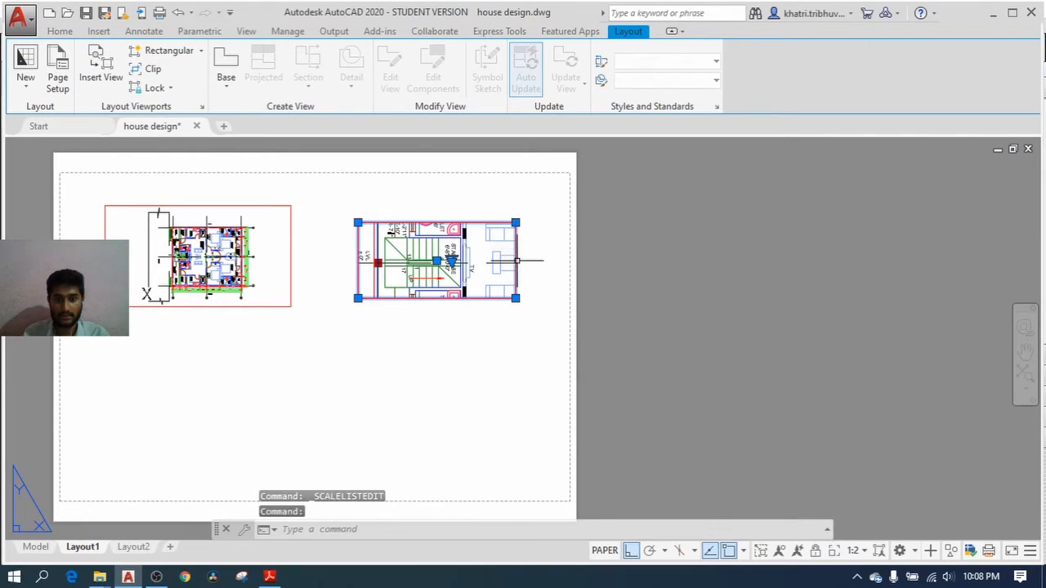
click(452, 260)
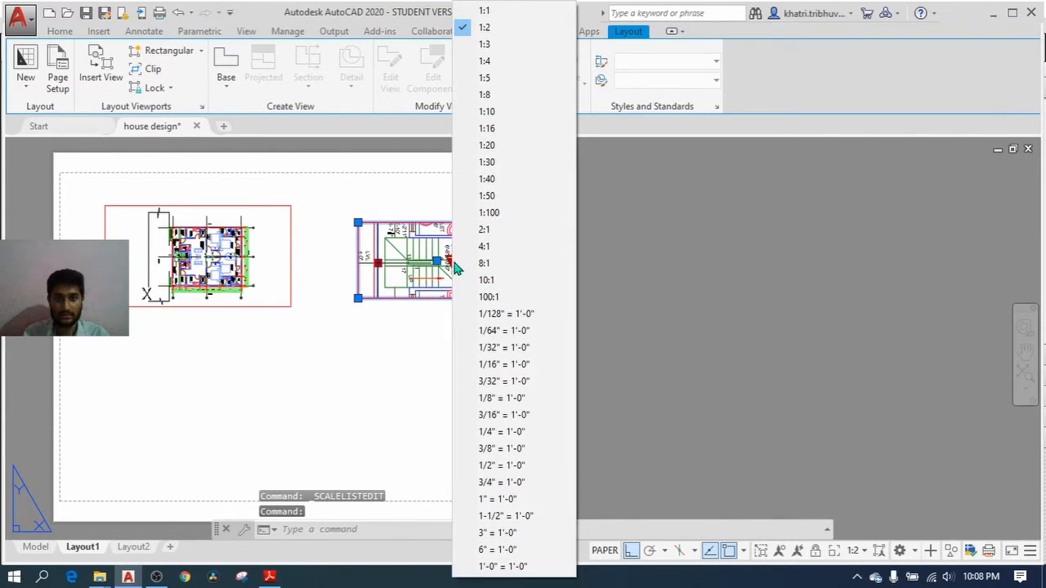
click(506, 52)
key(Escape)
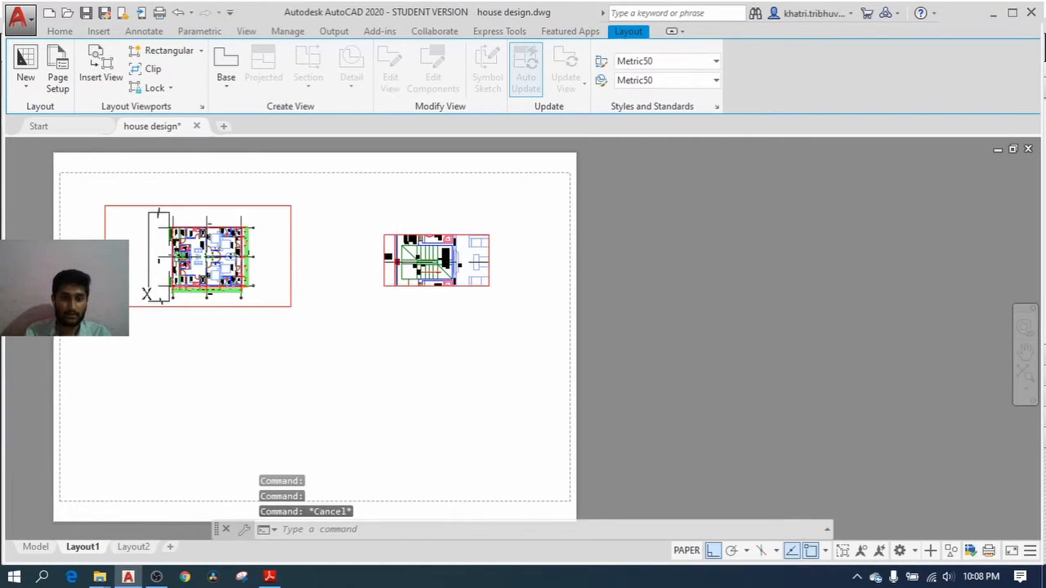
- Start an Object field from the Objects category, linked to the floor plan viewport's Custom scale property
middle_drag(308, 343, 363, 329)
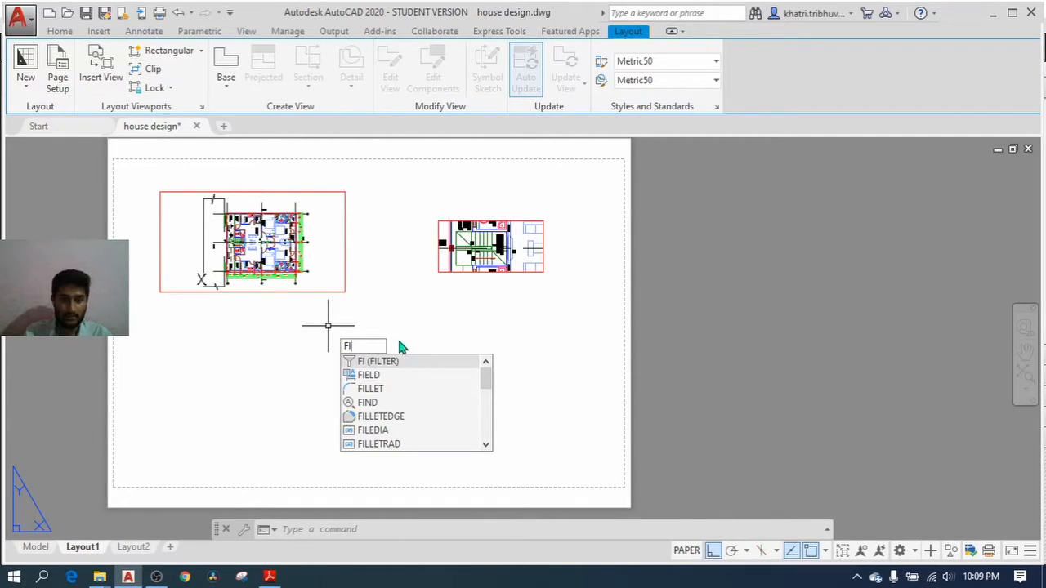
click(400, 382)
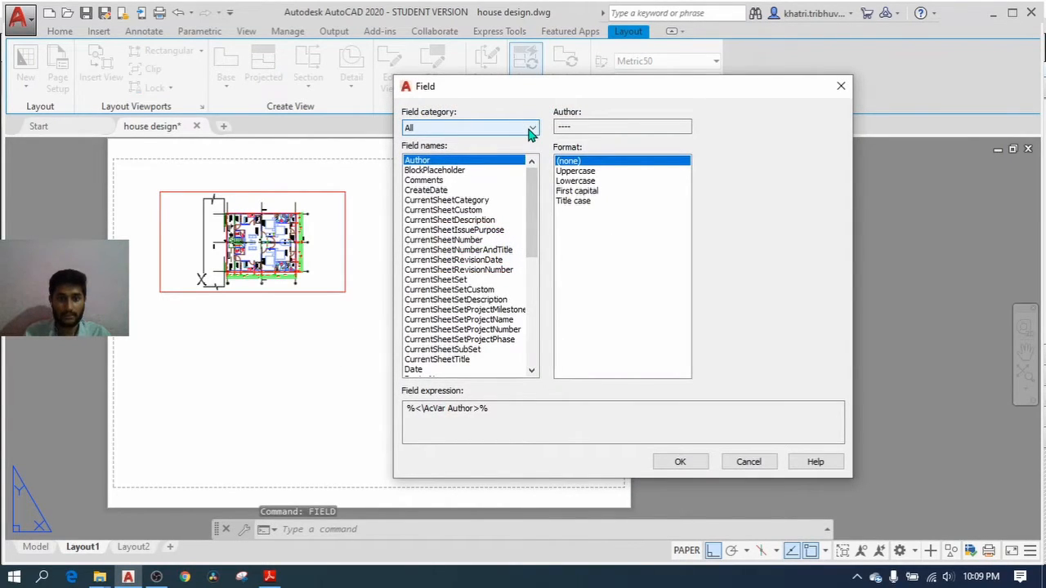
click(530, 129)
click(490, 179)
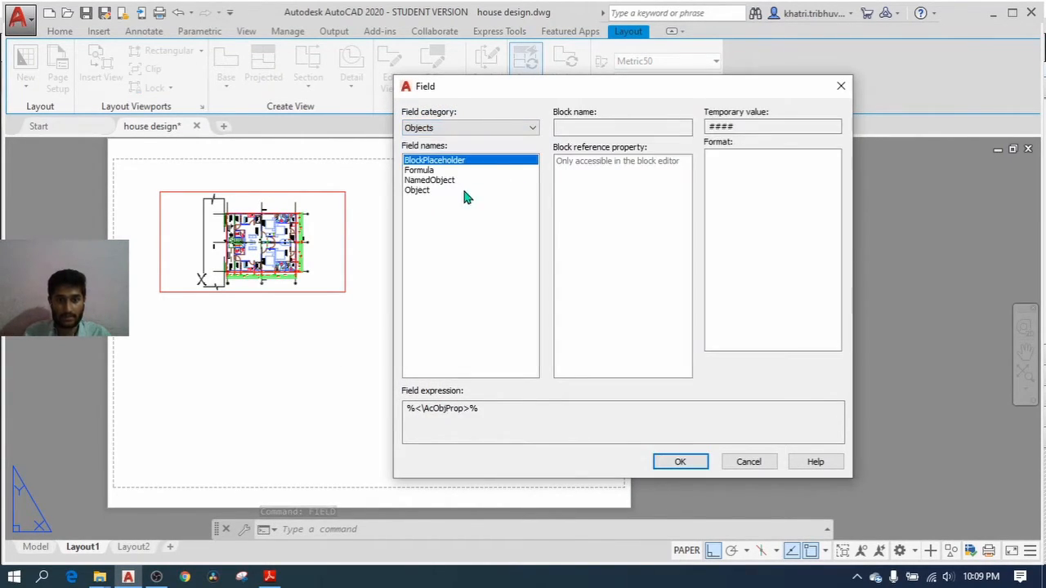
click(417, 190)
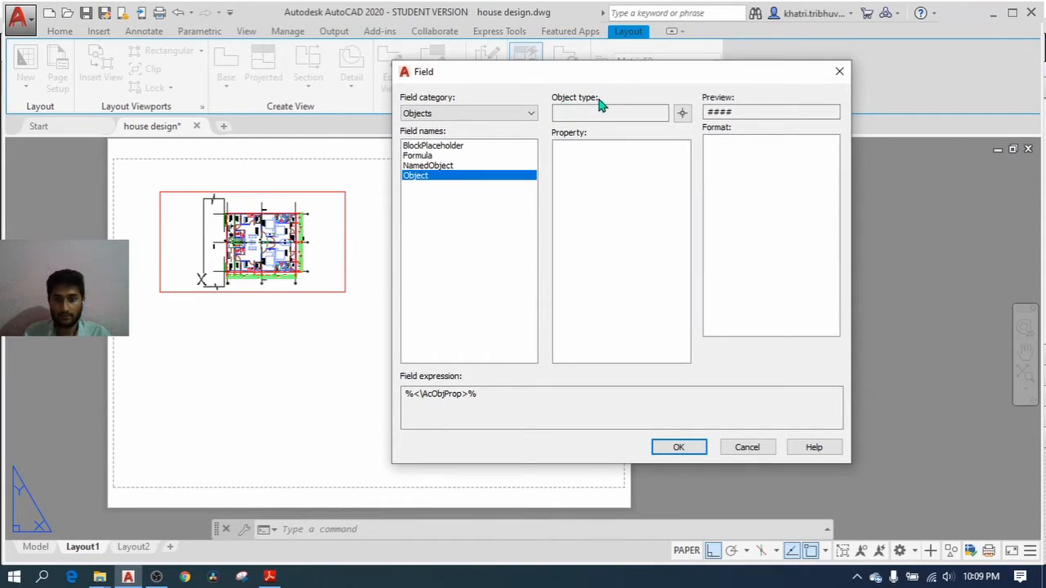
click(683, 115)
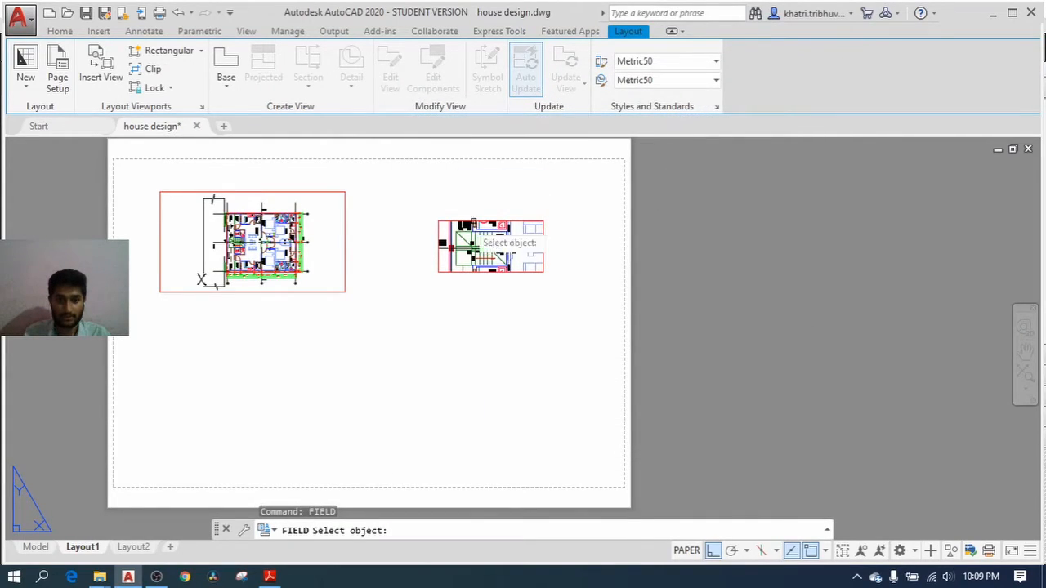
click(303, 192)
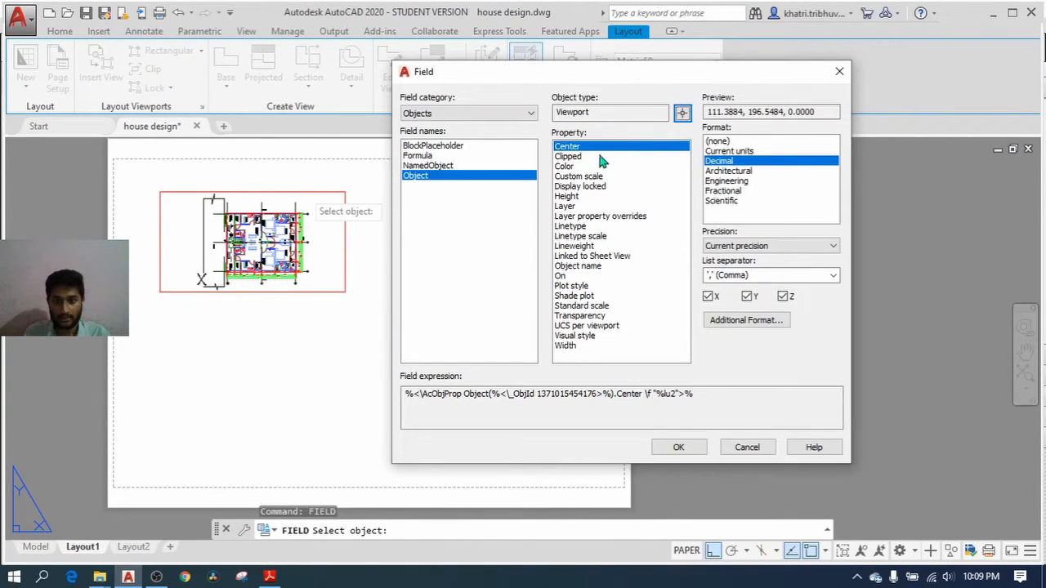
click(571, 178)
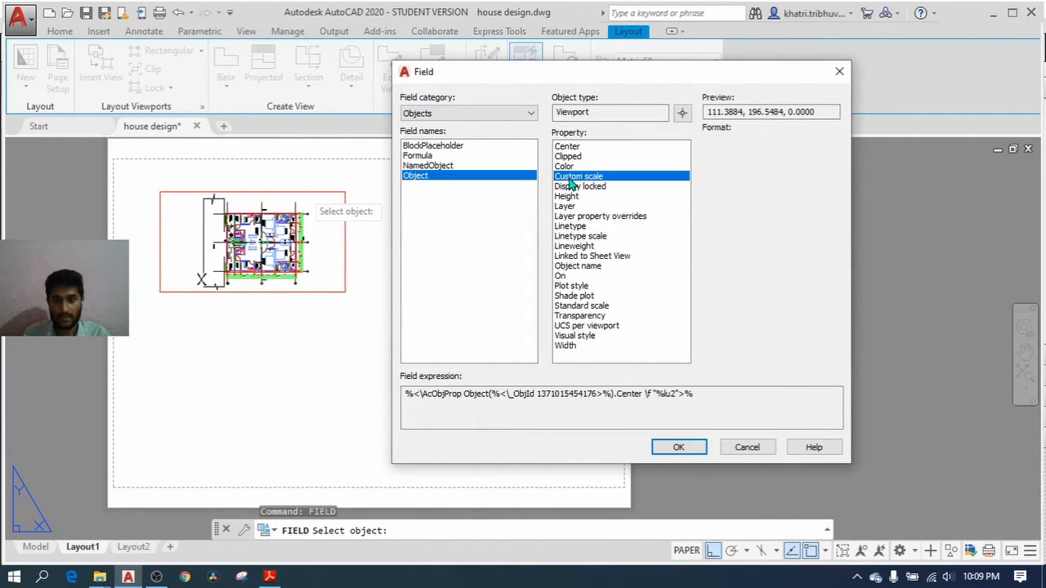
drag(755, 86, 716, 79)
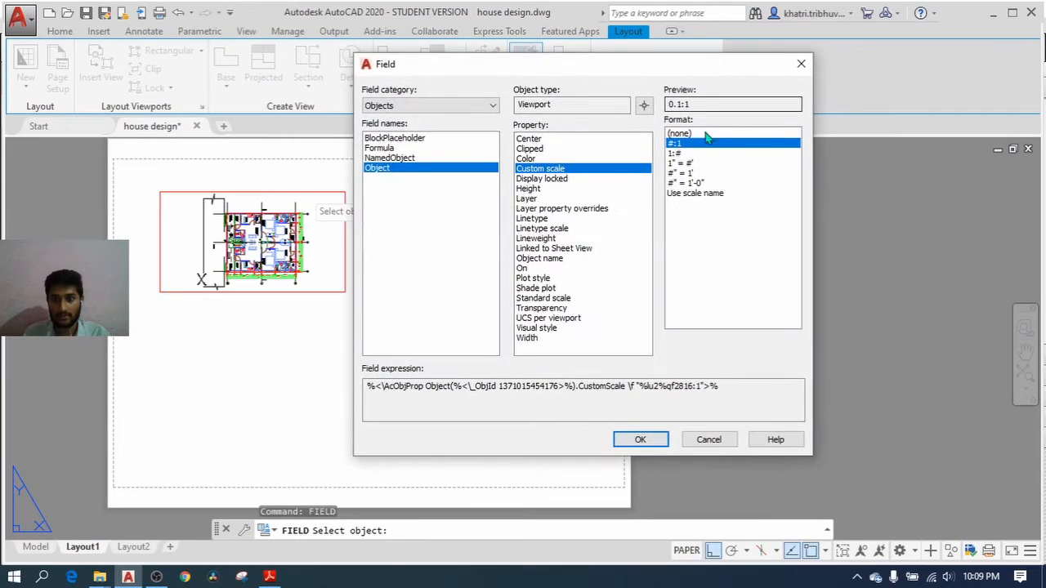
- Preview the available scale formats for the floor plan field and choose the 1:# format
click(682, 153)
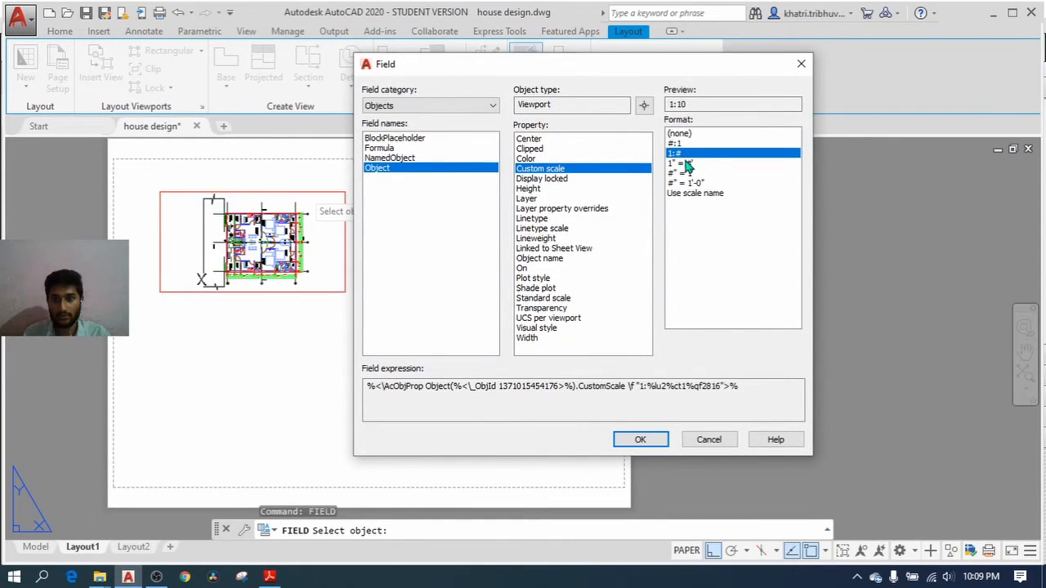
click(685, 163)
click(687, 173)
click(689, 183)
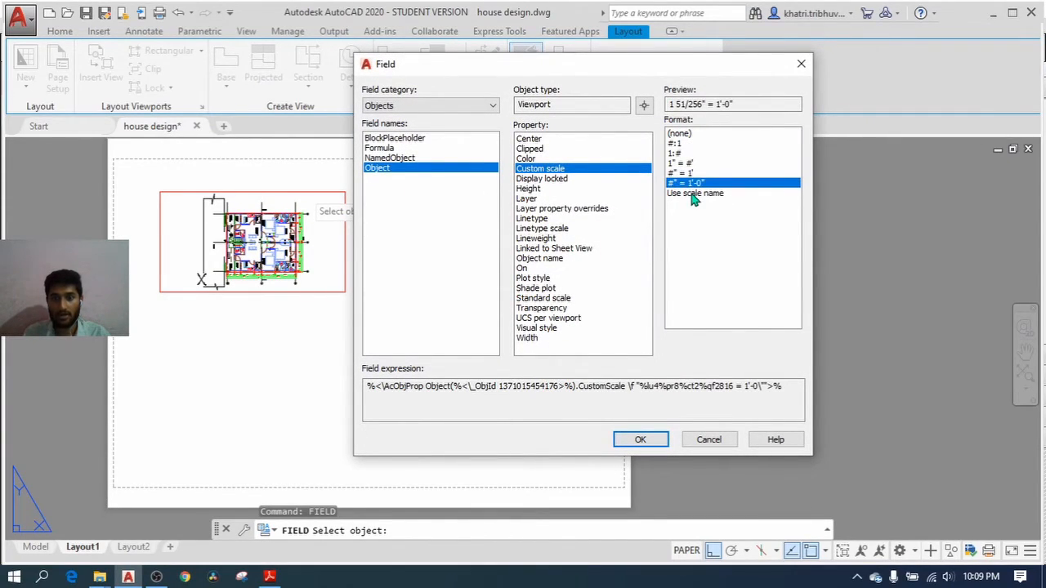
click(693, 194)
click(691, 183)
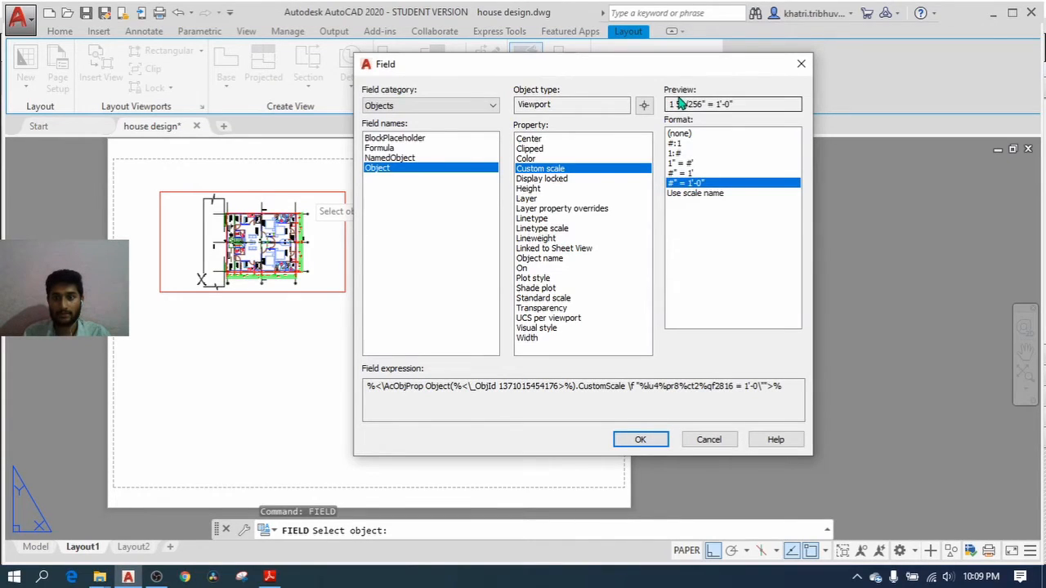
click(681, 144)
click(686, 154)
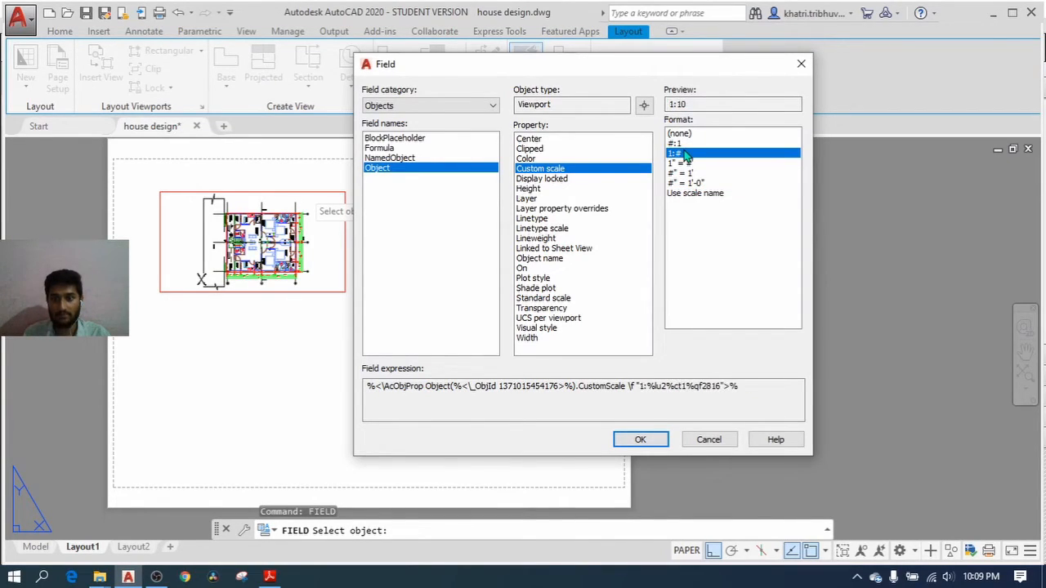
- Turn Ortho off and place the floor plan's scale field centred just below its viewport
click(643, 439)
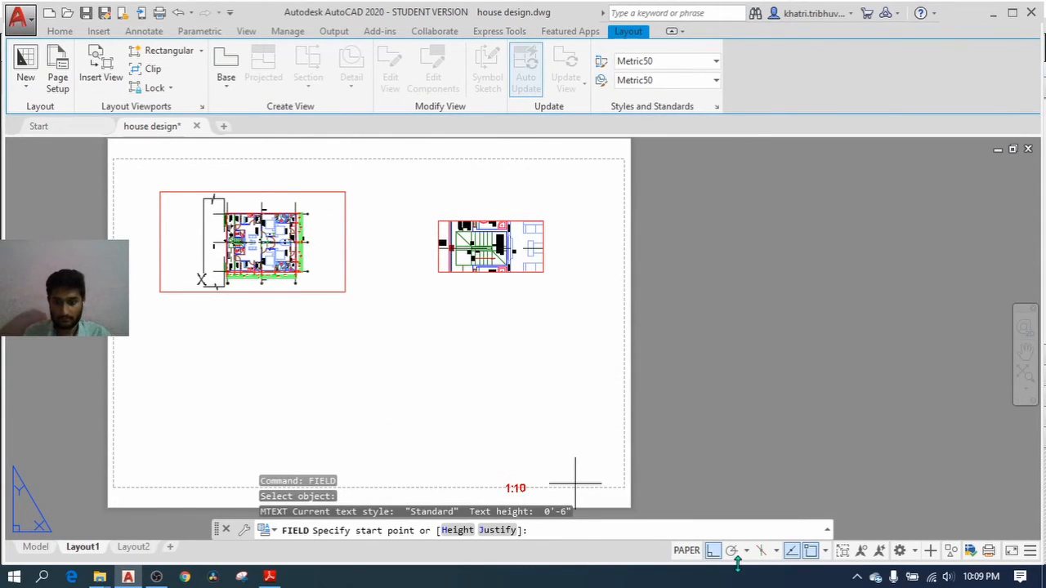
click(714, 555)
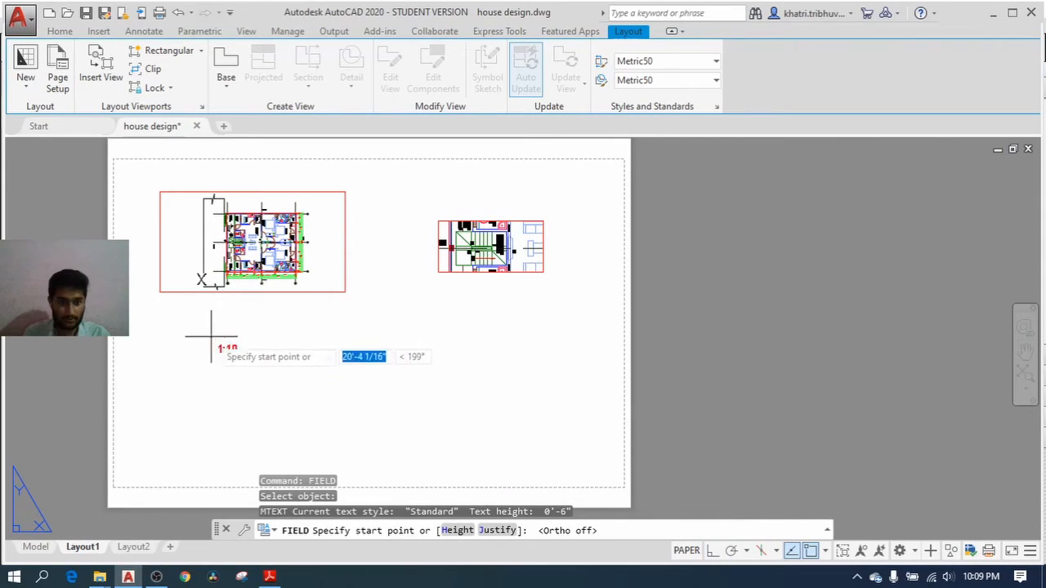
click(246, 309)
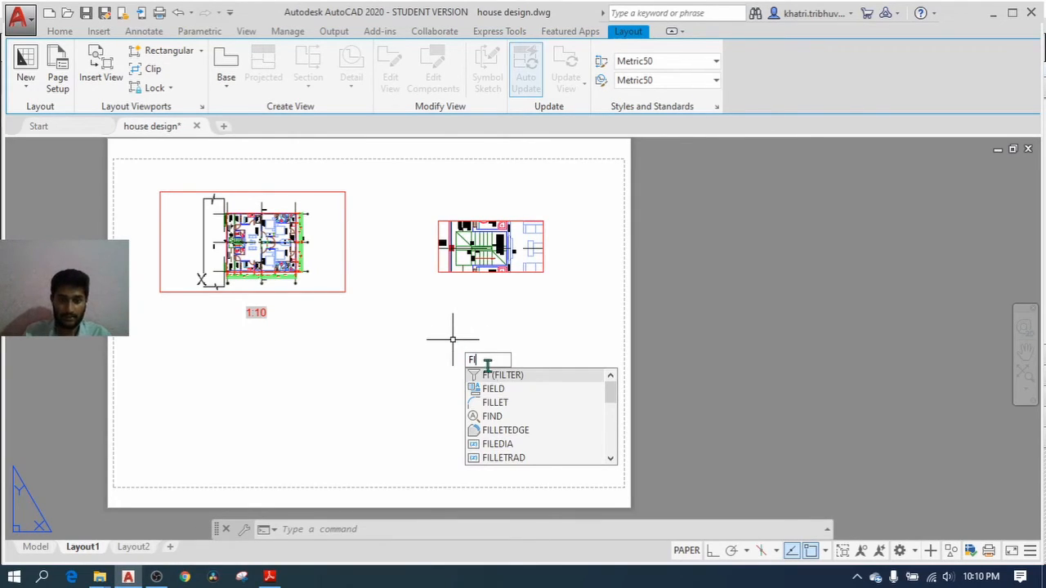
- Create an Object field for the staircase viewport's Custom scale property in the 1:# format
click(493, 389)
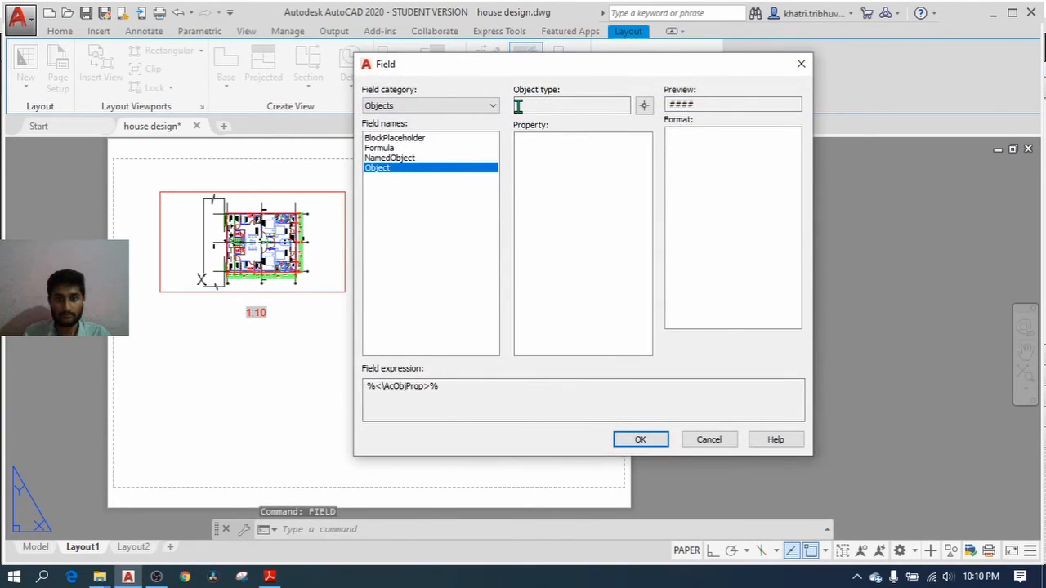
click(644, 105)
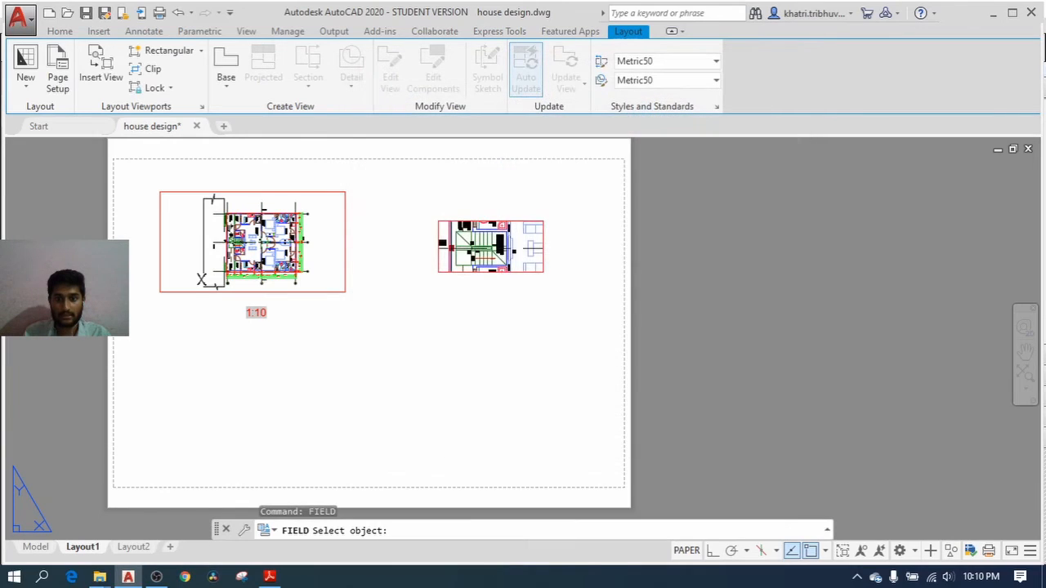
click(531, 230)
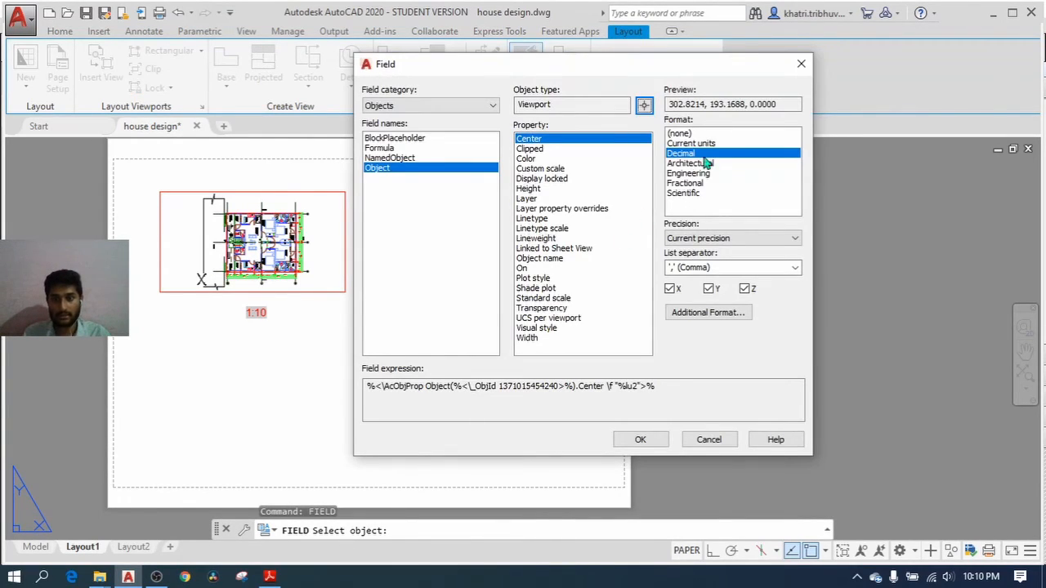
click(553, 170)
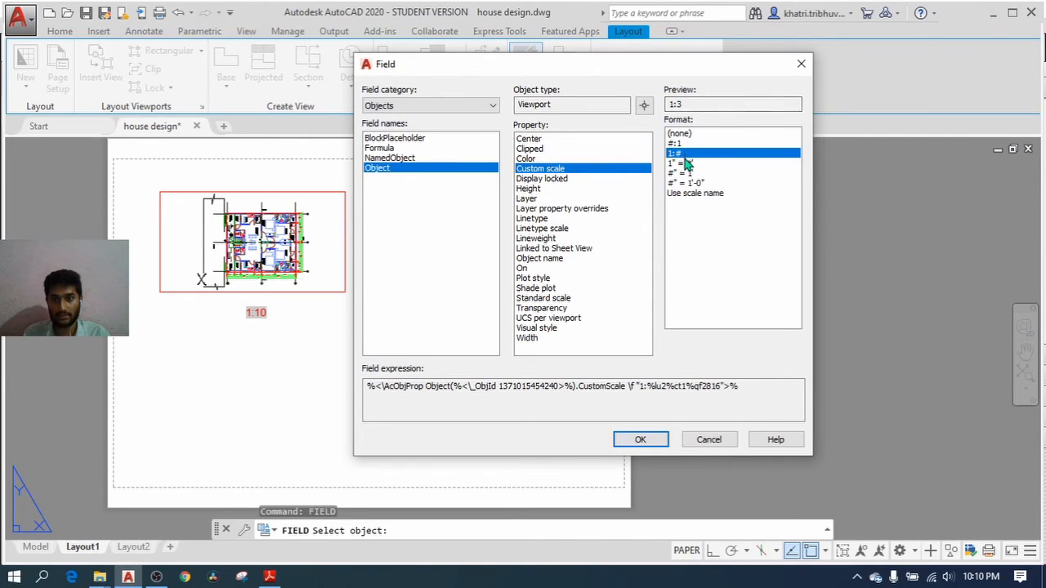
click(641, 440)
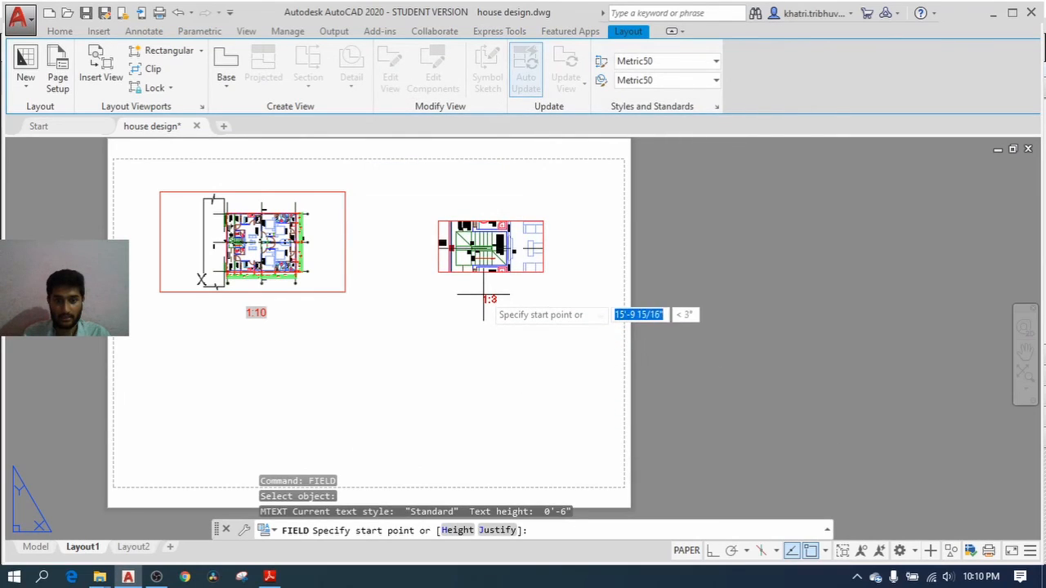
- Place the staircase scale field centred just below the staircase viewport
scroll(485, 295, up, 2)
scroll(483, 295, up, 2)
scroll(480, 288, down, 2)
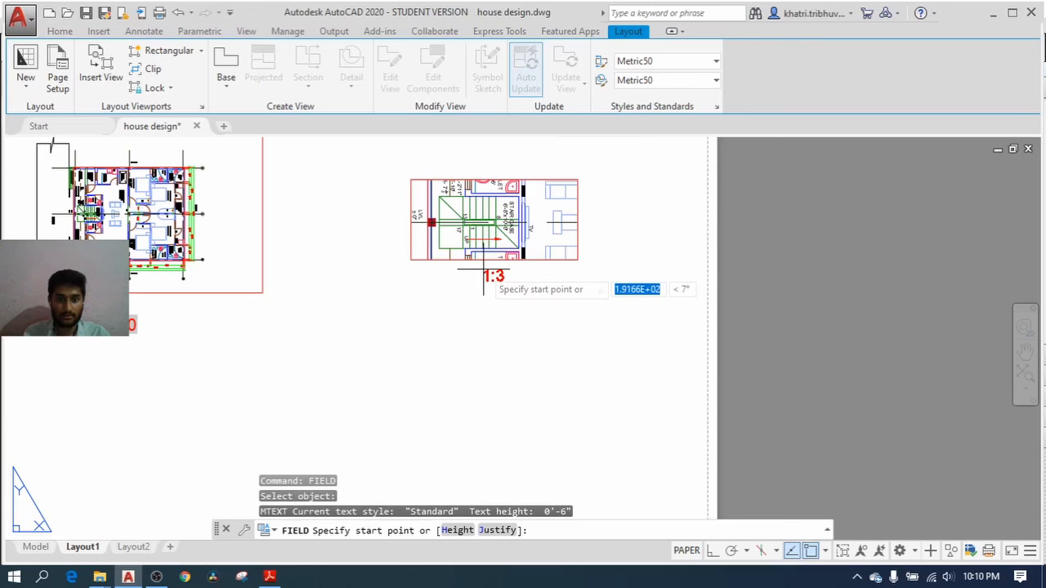
click(481, 281)
scroll(530, 353, down, 2)
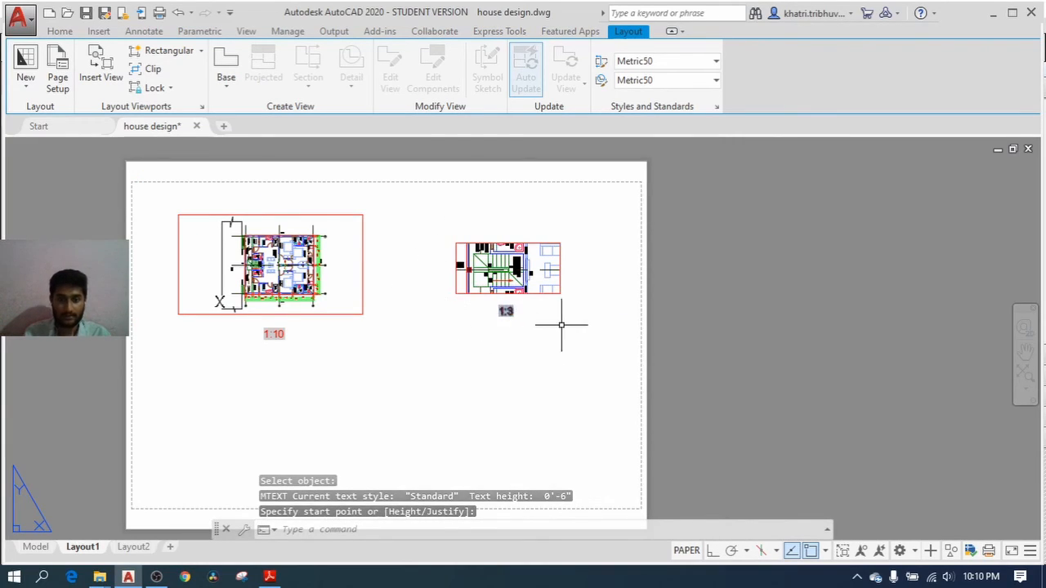
- Switch between model space and Layout1 to compare the drawing with the sheet, ending on Layout1
scroll(574, 327, down, 2)
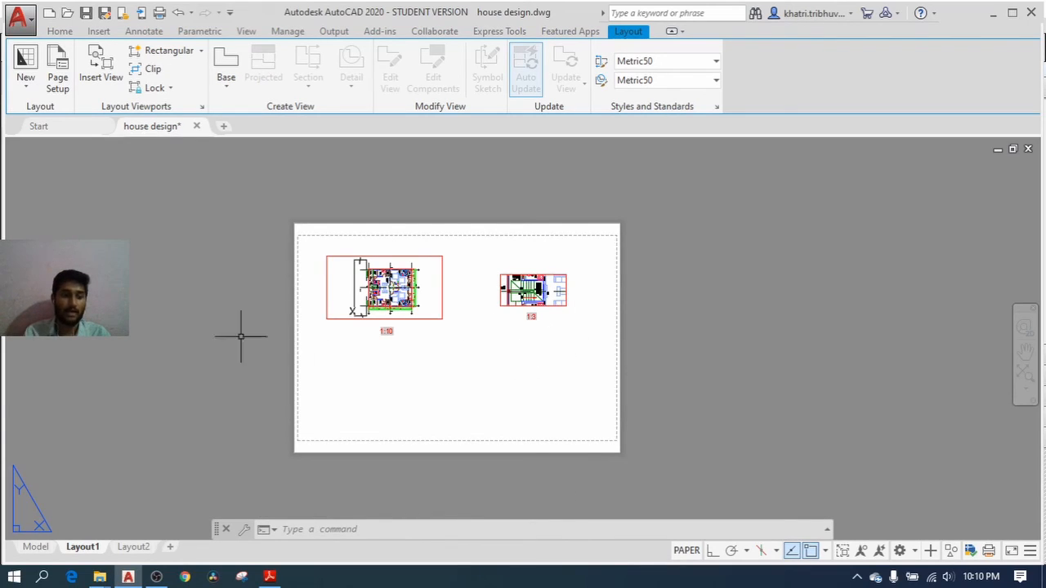
click(31, 547)
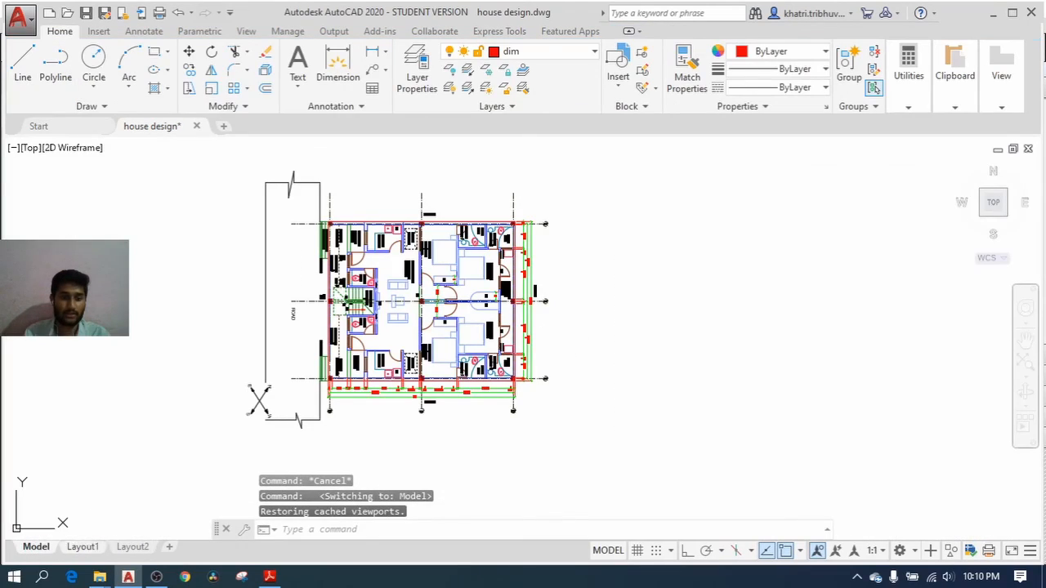
click(83, 547)
click(37, 548)
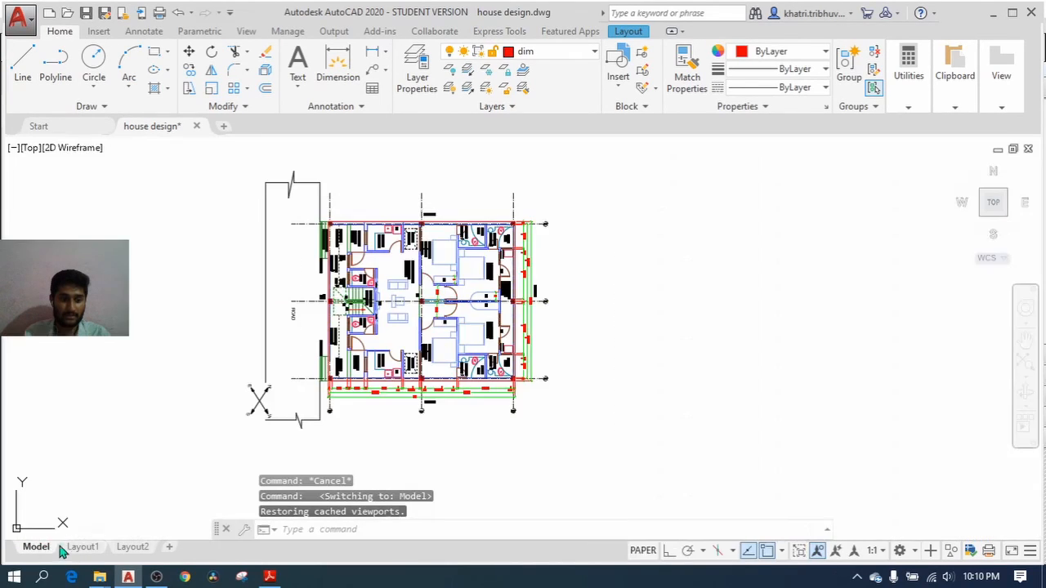
click(82, 547)
scroll(479, 254, up, 2)
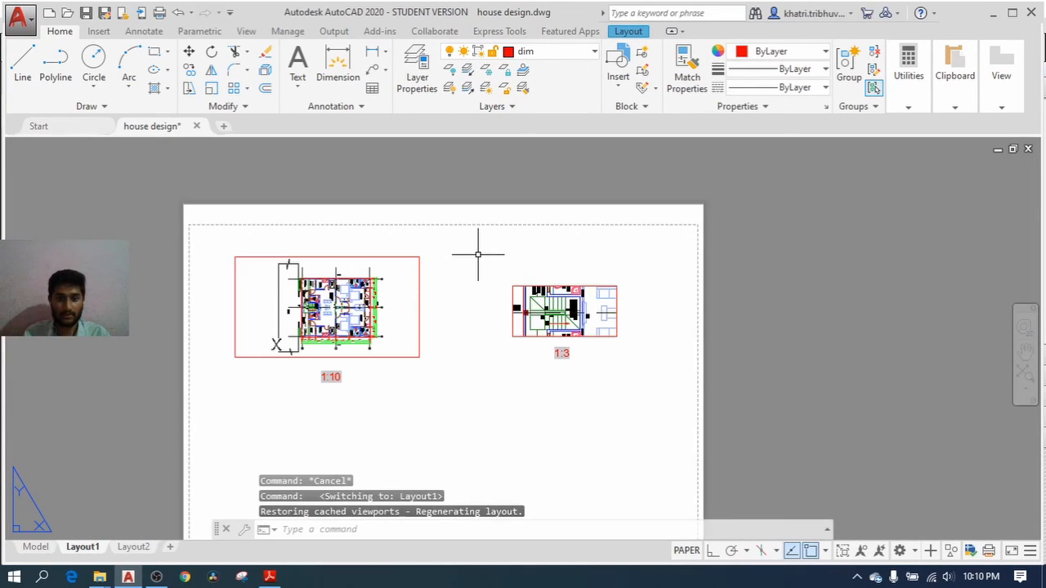